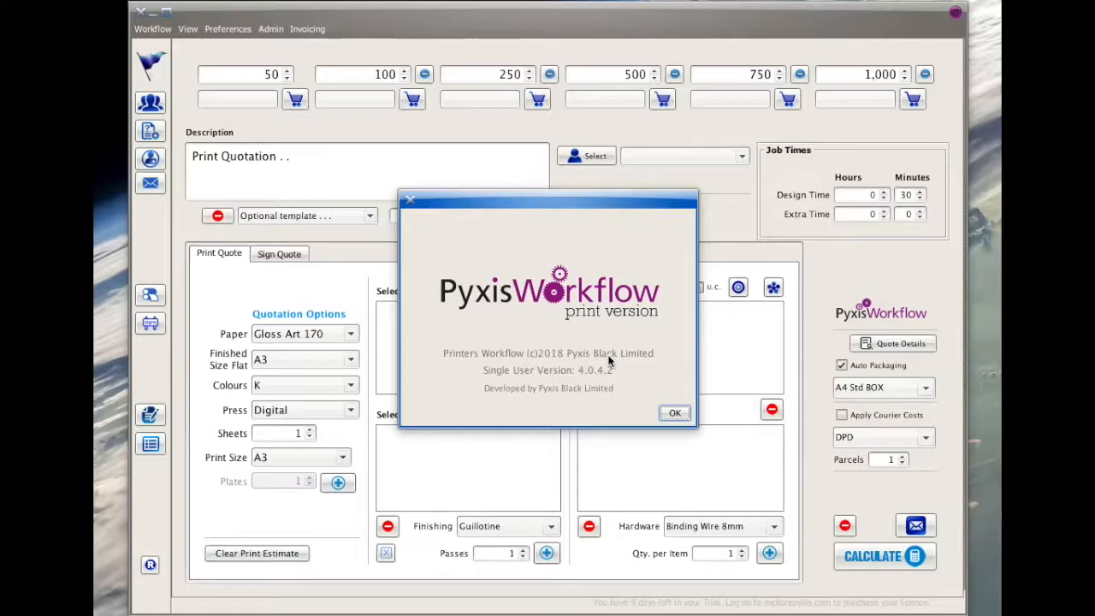
Dismiss the version information and create a new estimate for the third customer in the customer list
{"action": "left_click", "coordinate": [674, 413]}
{"action": "left_click", "coordinate": [150, 102]}
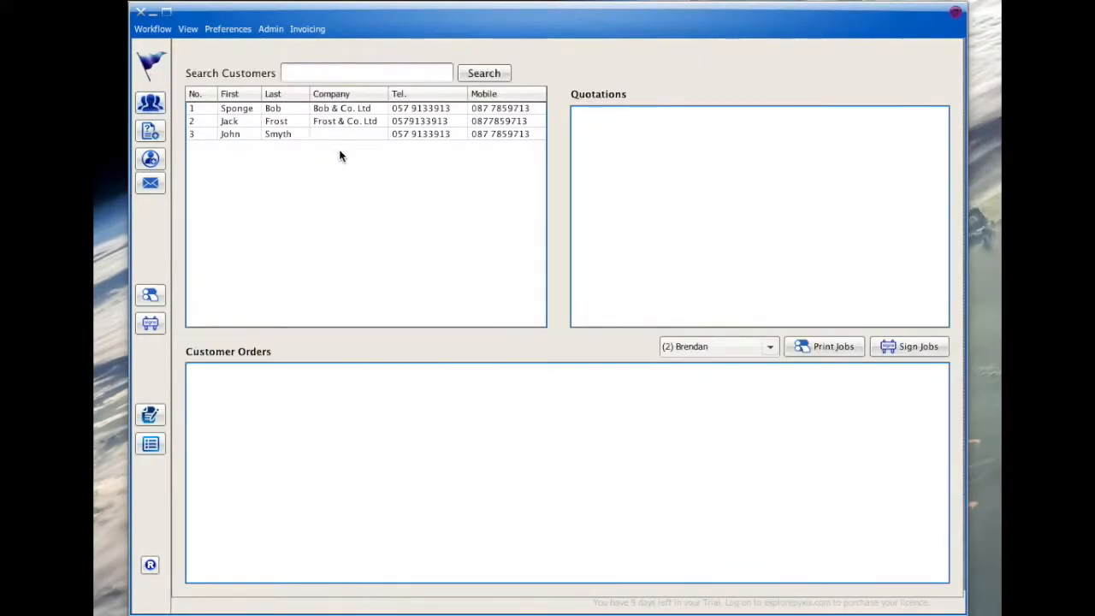
{"action": "left_click", "coordinate": [272, 134]}
{"action": "right_click", "coordinate": [272, 134]}
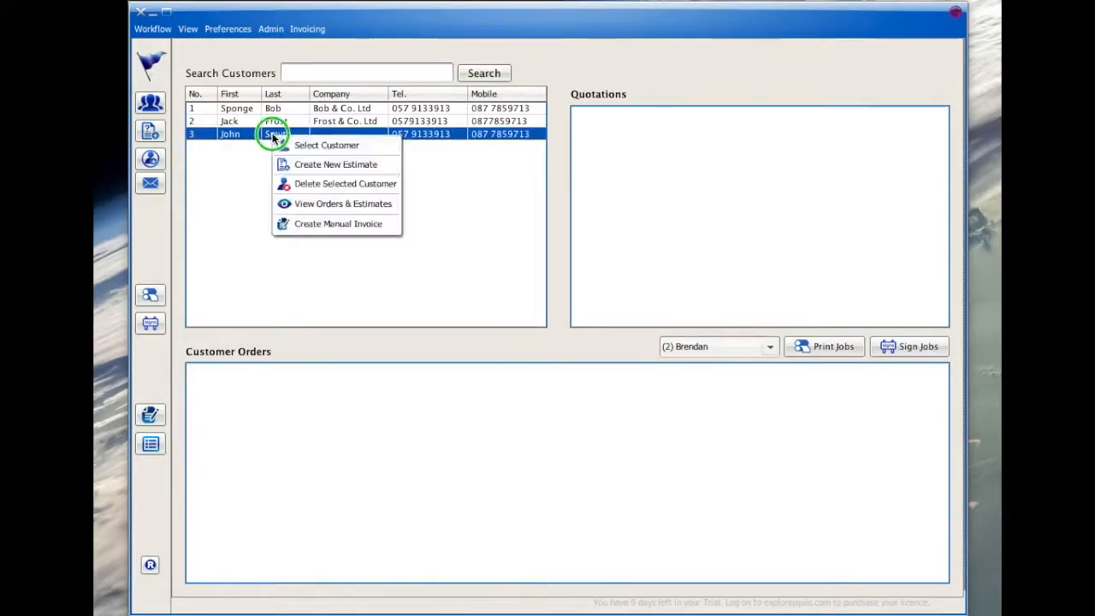
{"action": "left_click", "coordinate": [305, 165]}
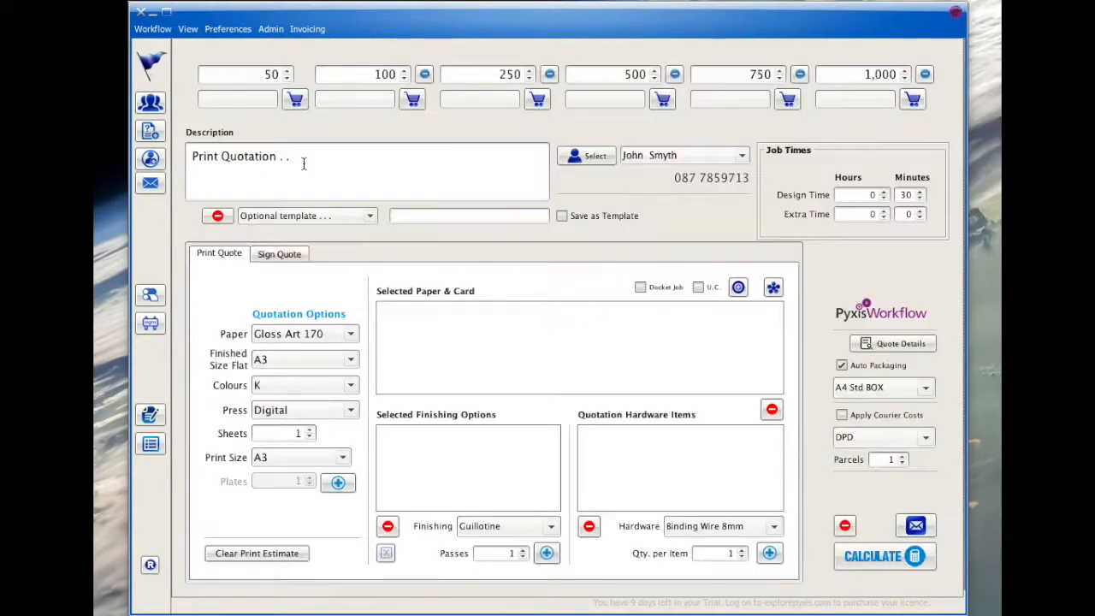
Describe the quotation as "Docket Book A4, 2-Part, Design & Print." and set the design time to 20 minutes
{"action": "triple_click", "coordinate": [317, 159]}
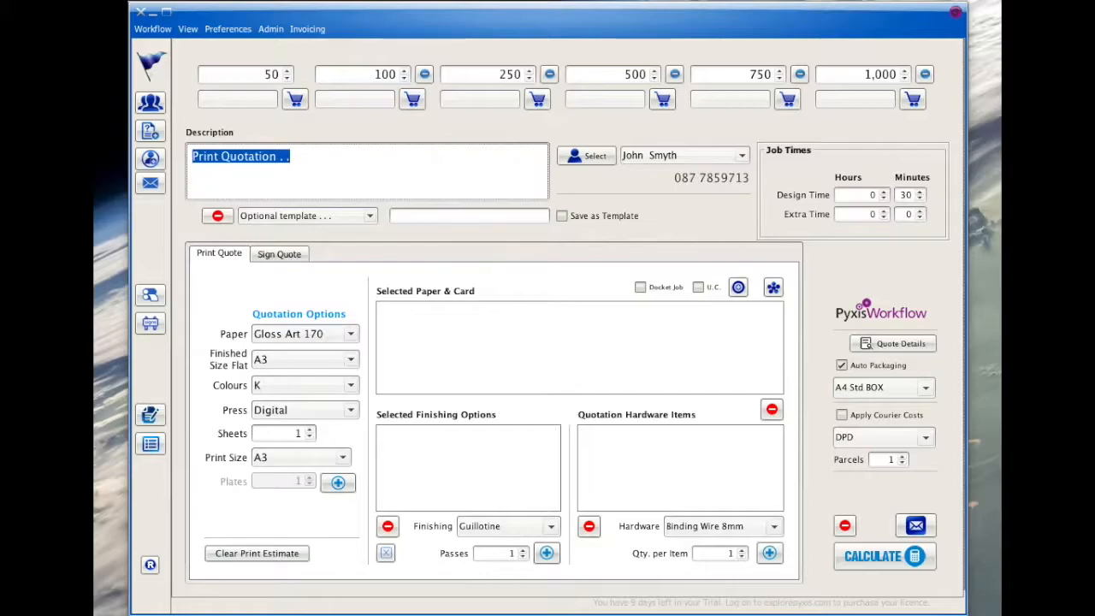
{"action": "type", "text": "Docket Book"}
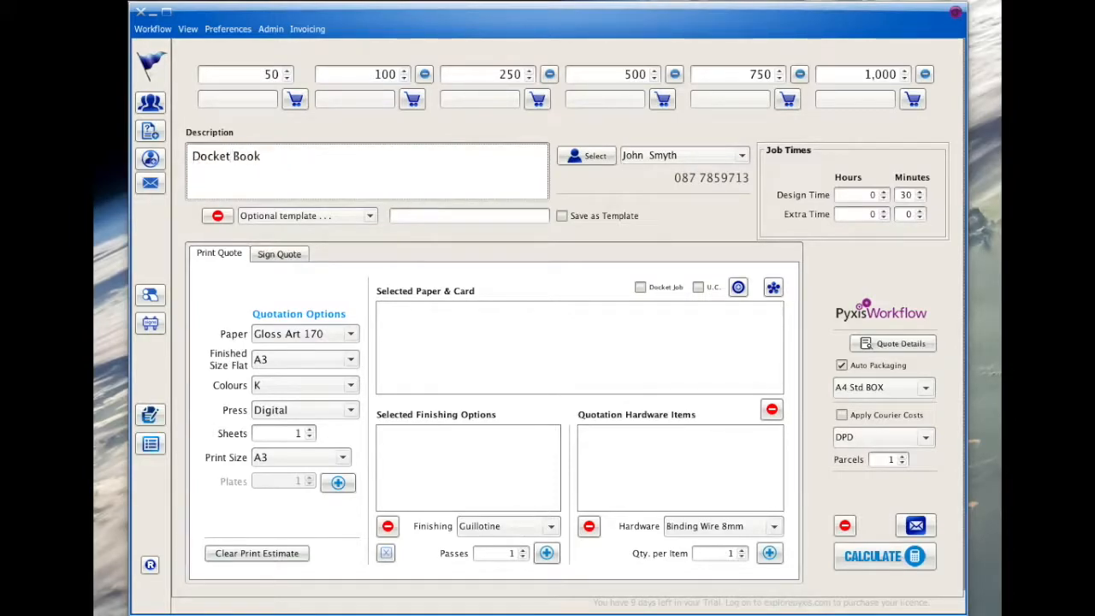
{"action": "type", "text": " A4, 2-Part, Design"}
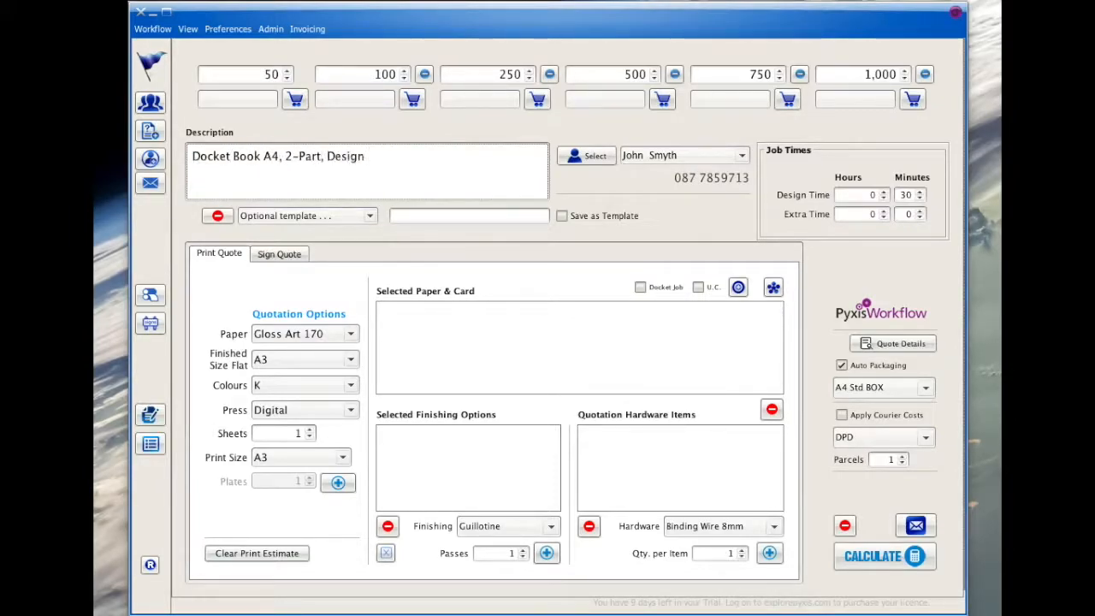
{"action": "type", "text": " & Print."}
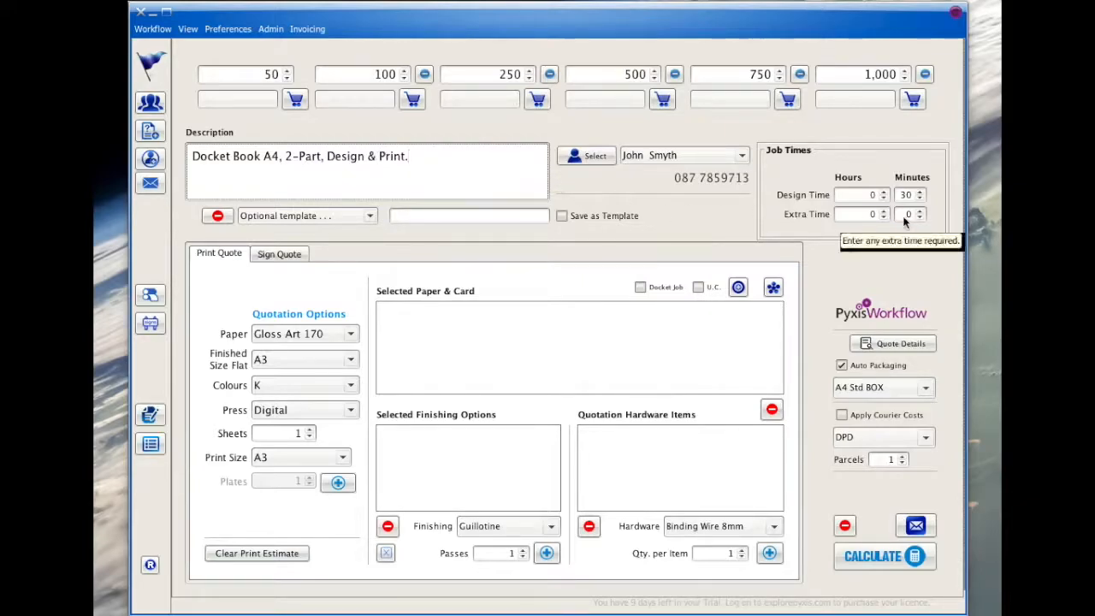
{"action": "left_click_drag", "start_coordinate": [898, 195], "coordinate": [958, 199]}
{"action": "type", "text": "20"}
Copy "Docket Book A4, 2-Part" from the description into the template name and enable saving the quotation as a template
{"action": "left_click", "coordinate": [325, 155]}
{"action": "key", "text": "BackSpace"}
{"action": "left_click_drag", "start_coordinate": [322, 156], "coordinate": [176, 152]}
{"action": "key", "text": "super+c"}
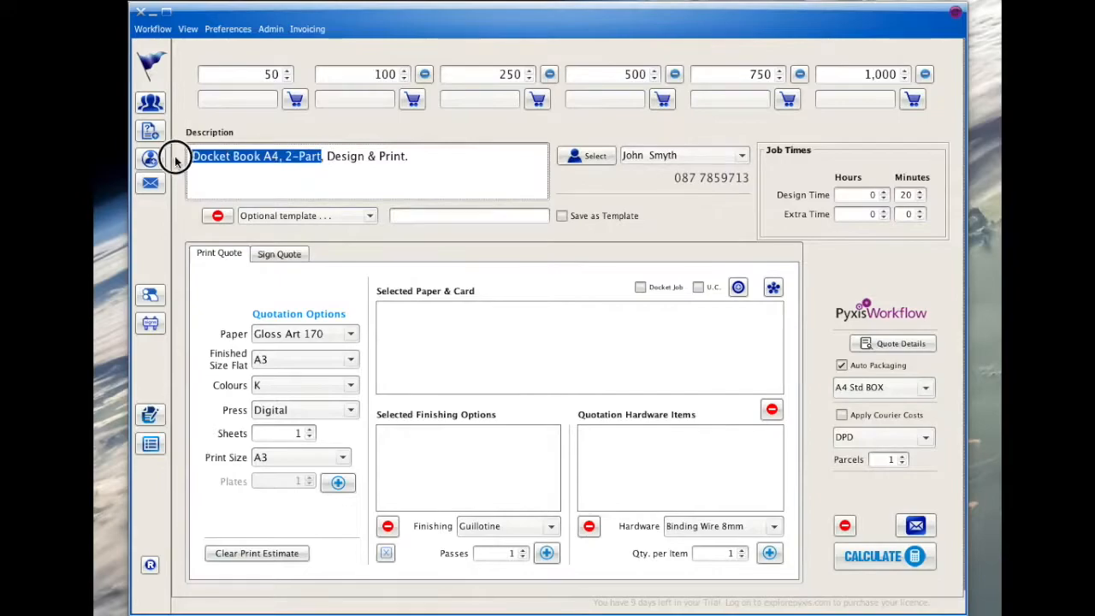
{"action": "left_click", "coordinate": [429, 215]}
{"action": "key", "text": "super+v"}
{"action": "left_click", "coordinate": [561, 216]}
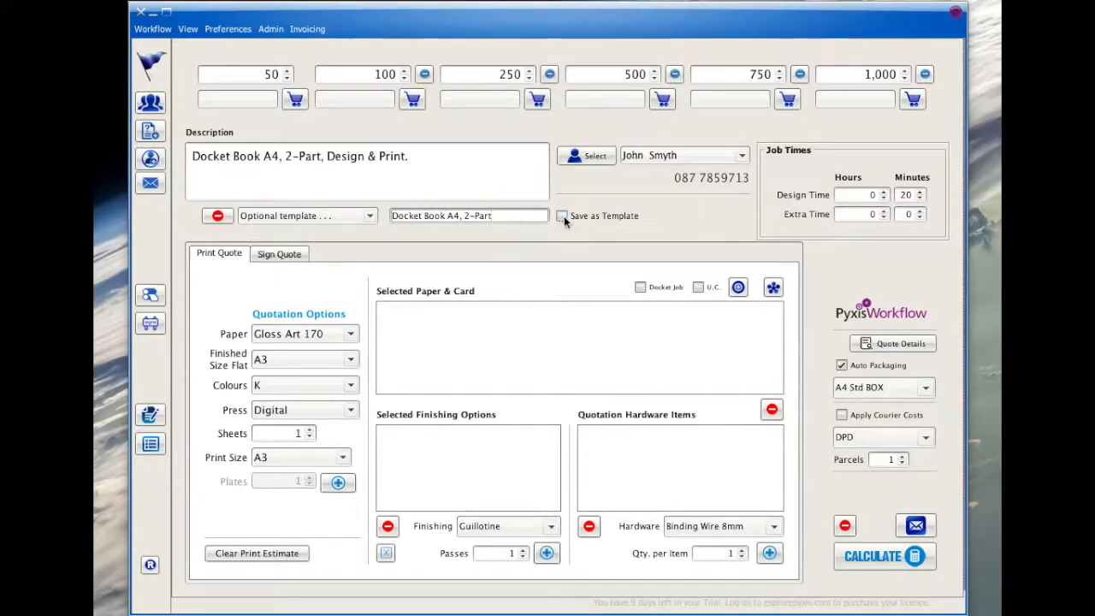
Add Carbon Bottom paper to the quotation with 100 sheets, finished size A4 and print size A4
{"action": "left_click", "coordinate": [295, 336]}
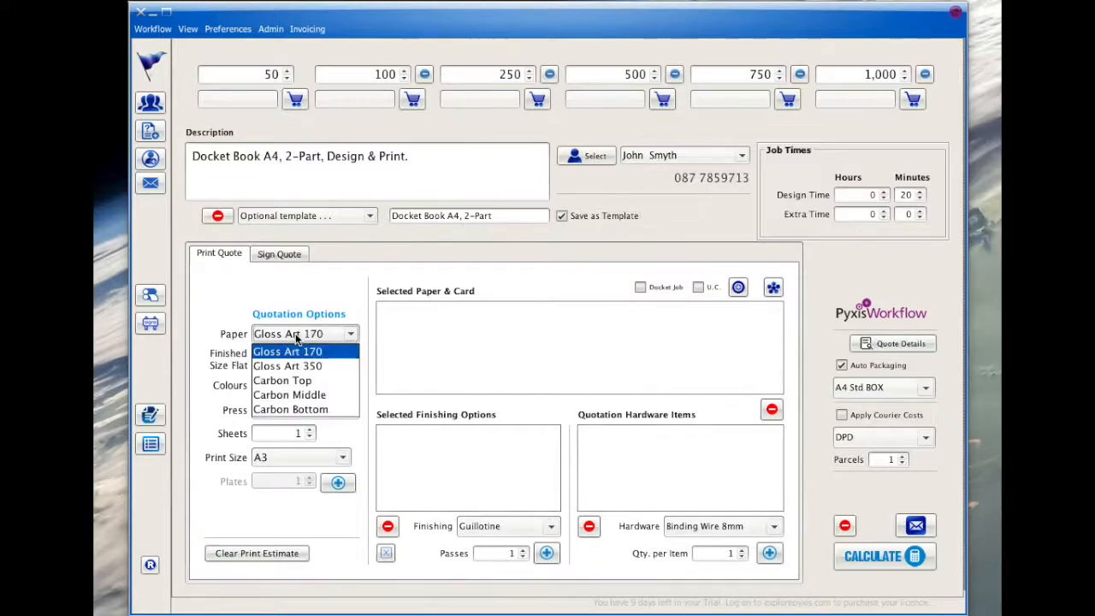
{"action": "left_click", "coordinate": [309, 409]}
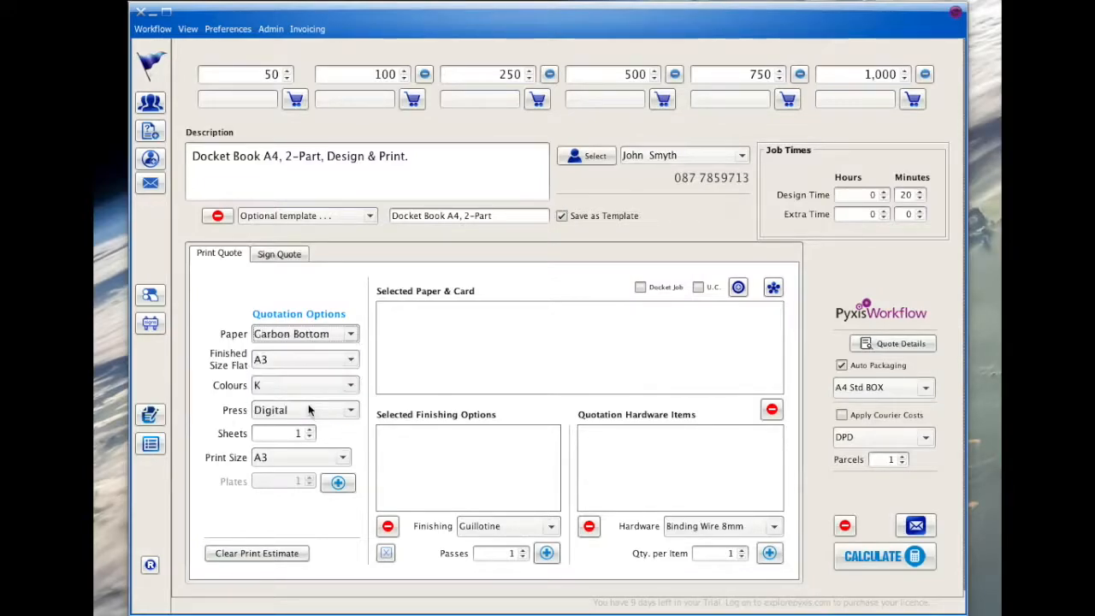
{"action": "left_click", "coordinate": [285, 433]}
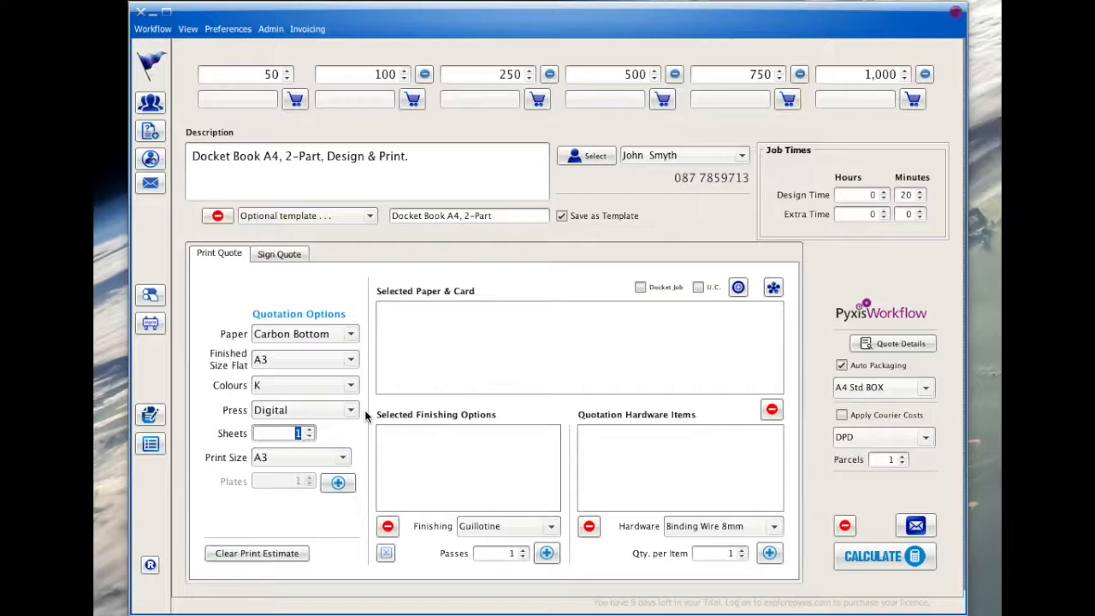
{"action": "type", "text": "100"}
{"action": "left_click", "coordinate": [304, 360]}
{"action": "left_click", "coordinate": [291, 391]}
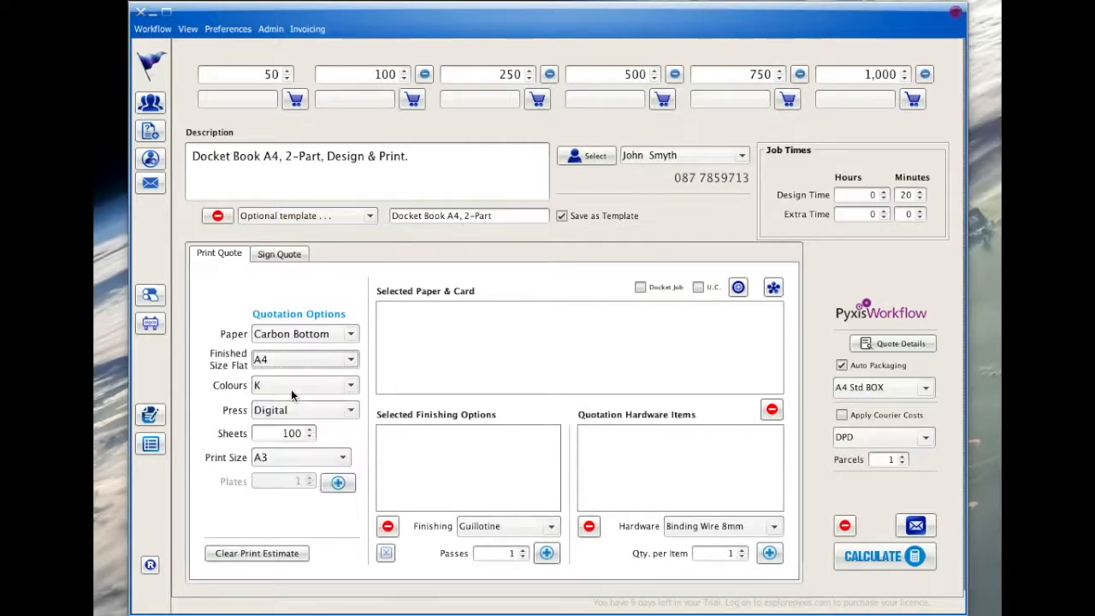
{"action": "left_click", "coordinate": [288, 455]}
{"action": "left_click", "coordinate": [282, 490]}
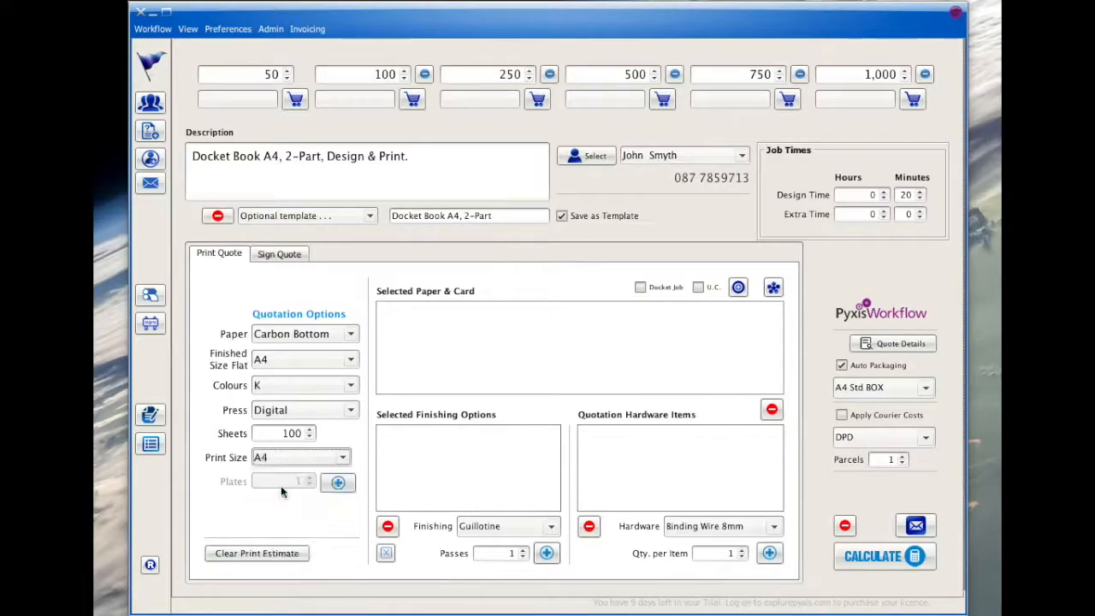
{"action": "left_click", "coordinate": [339, 484]}
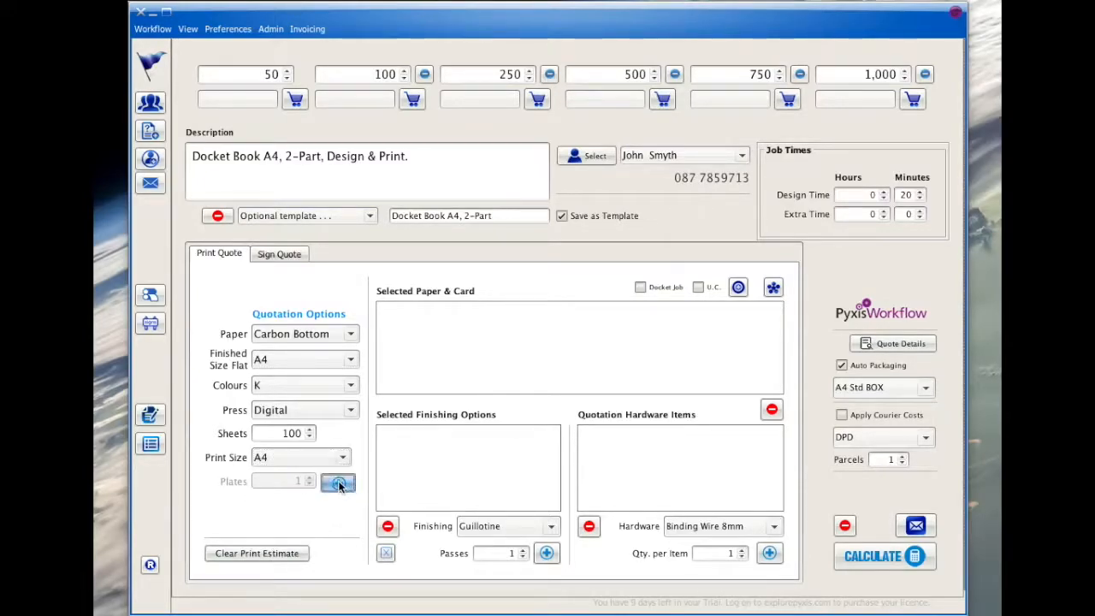
Enable the U.C. and Docket Job options, and add Carbon Top paper with the same sheet count and sizes
{"action": "left_click", "coordinate": [699, 289]}
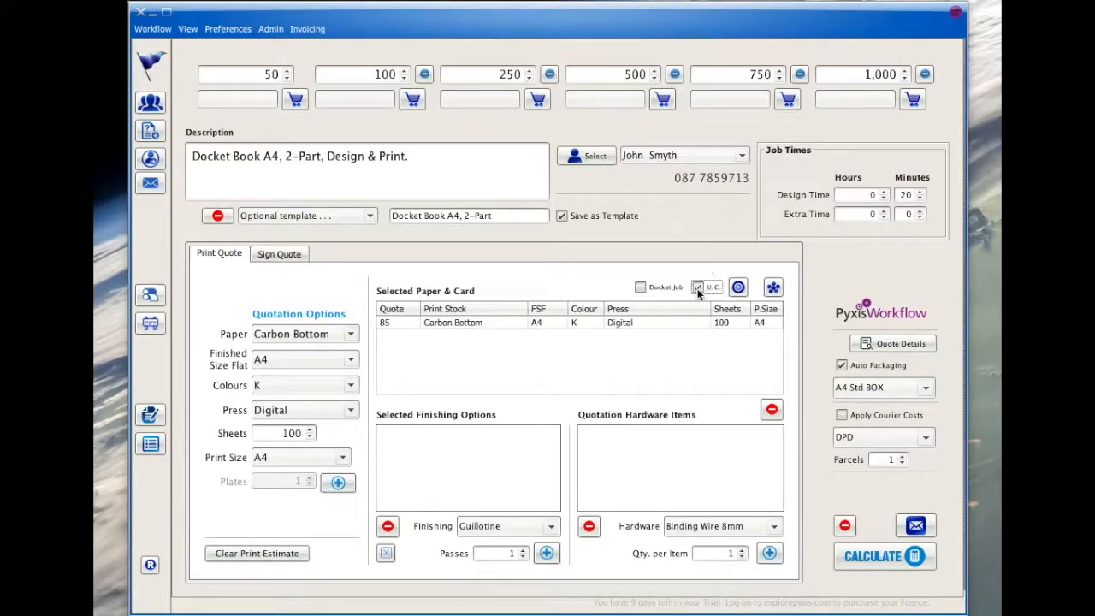
{"action": "left_click", "coordinate": [639, 288]}
{"action": "left_click", "coordinate": [301, 334]}
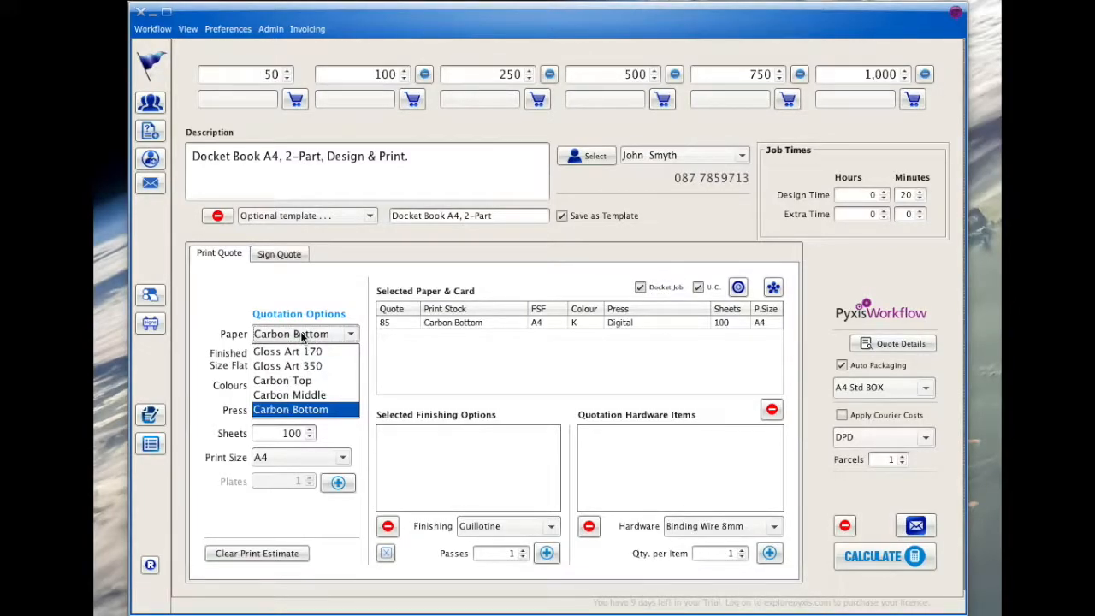
{"action": "left_click", "coordinate": [298, 382]}
{"action": "left_click", "coordinate": [338, 484]}
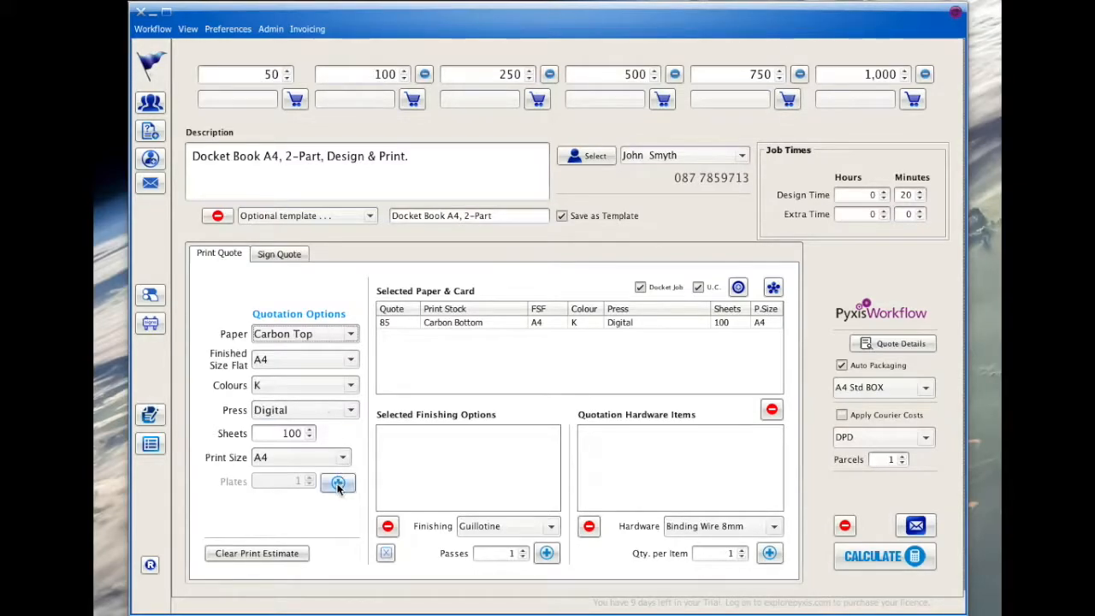
Add Gloss Art 350 to the quotation with the NOT PRINTED press and 2 sheets
{"action": "left_click", "coordinate": [296, 334]}
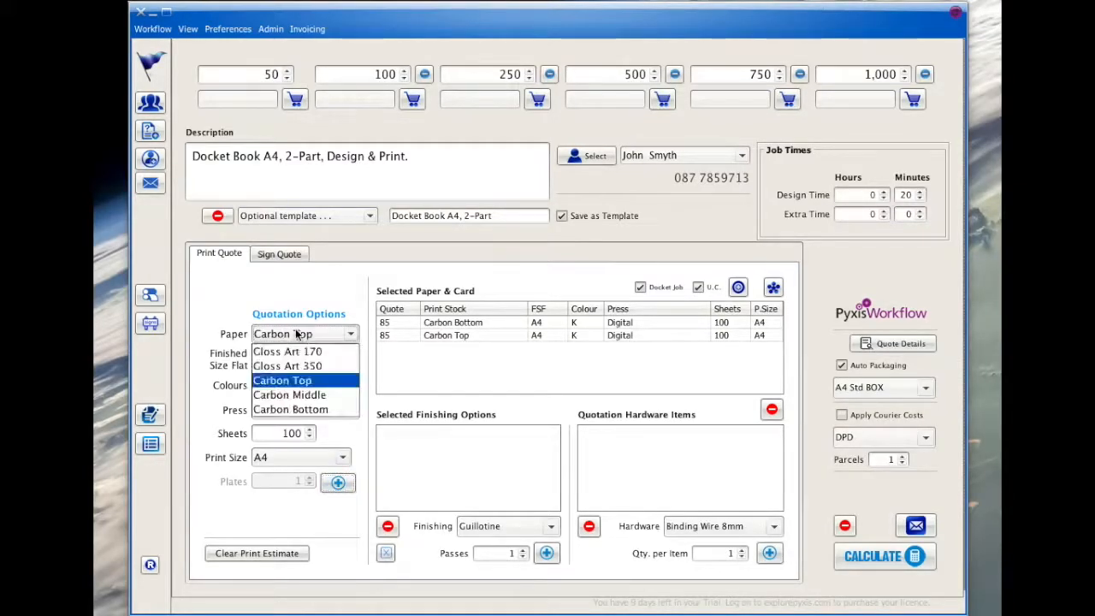
{"action": "left_click", "coordinate": [308, 366]}
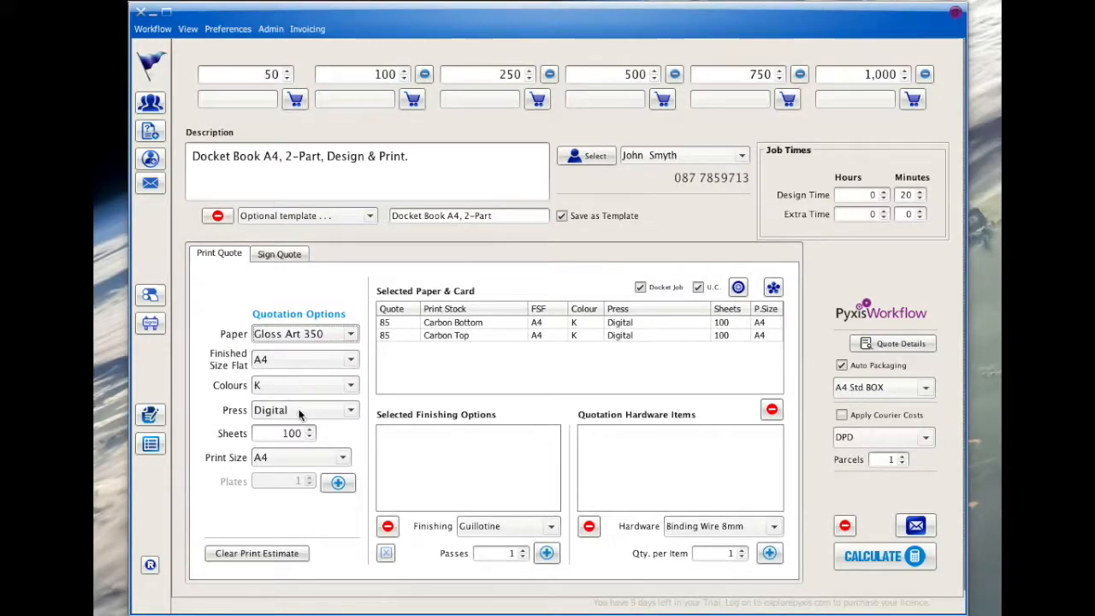
{"action": "left_click", "coordinate": [298, 409]}
{"action": "left_click", "coordinate": [299, 454]}
{"action": "double_click", "coordinate": [291, 433]}
{"action": "type", "text": "2"}
{"action": "left_click", "coordinate": [338, 483]}
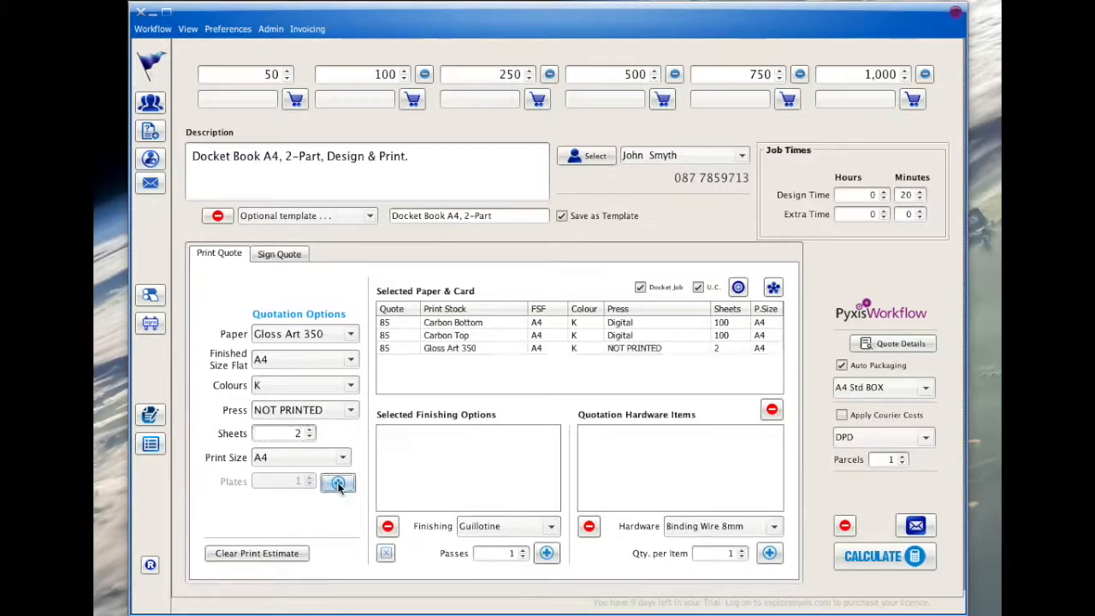
Review the NOT PRINTED press details in the printing press preferences, and return to the estimate
{"action": "left_click", "coordinate": [227, 29]}
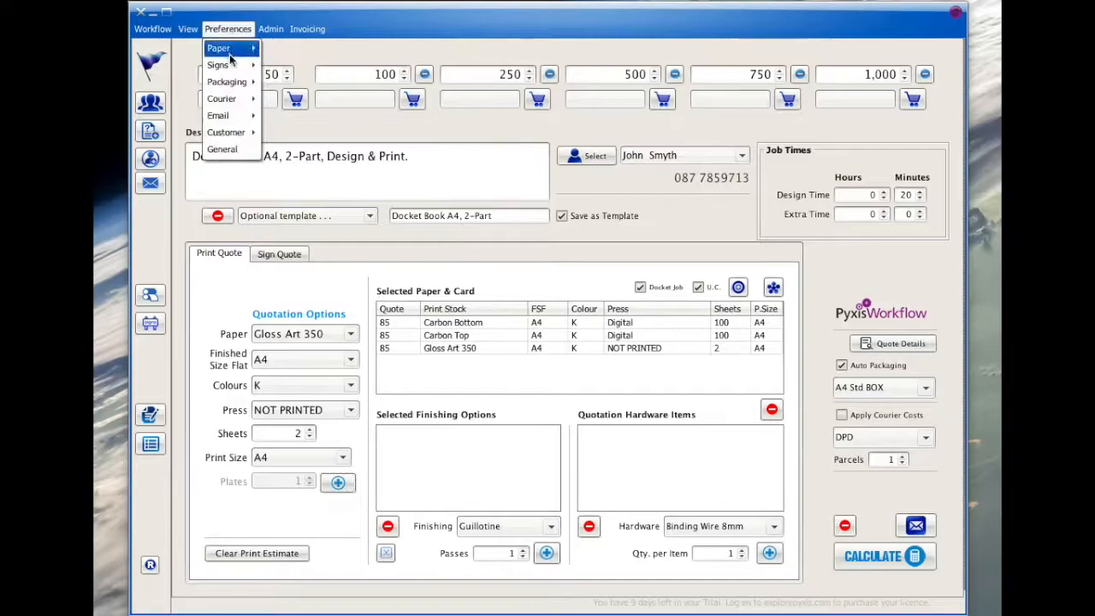
{"action": "mouse_move", "coordinate": [229, 50]}
{"action": "left_click", "coordinate": [295, 51]}
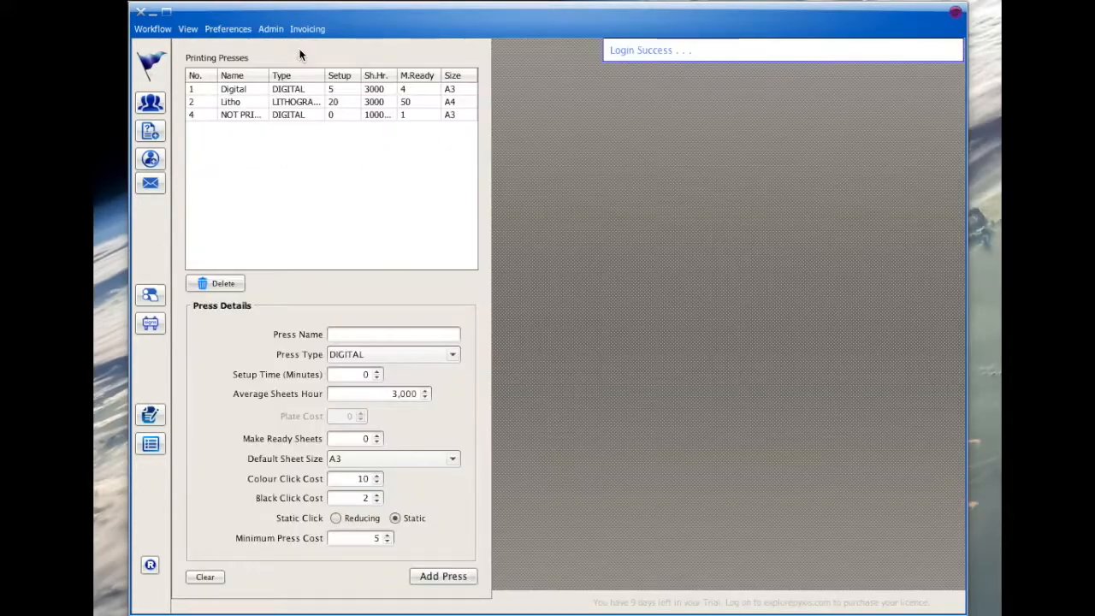
{"action": "right_click", "coordinate": [293, 111]}
{"action": "left_click", "coordinate": [307, 117]}
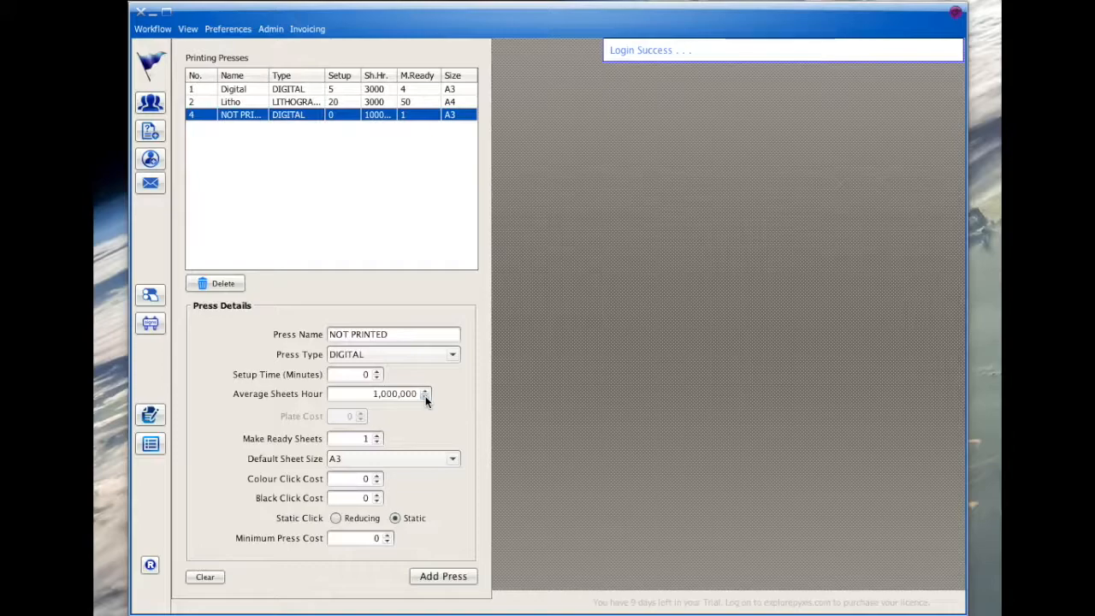
{"action": "left_click", "coordinate": [150, 131]}
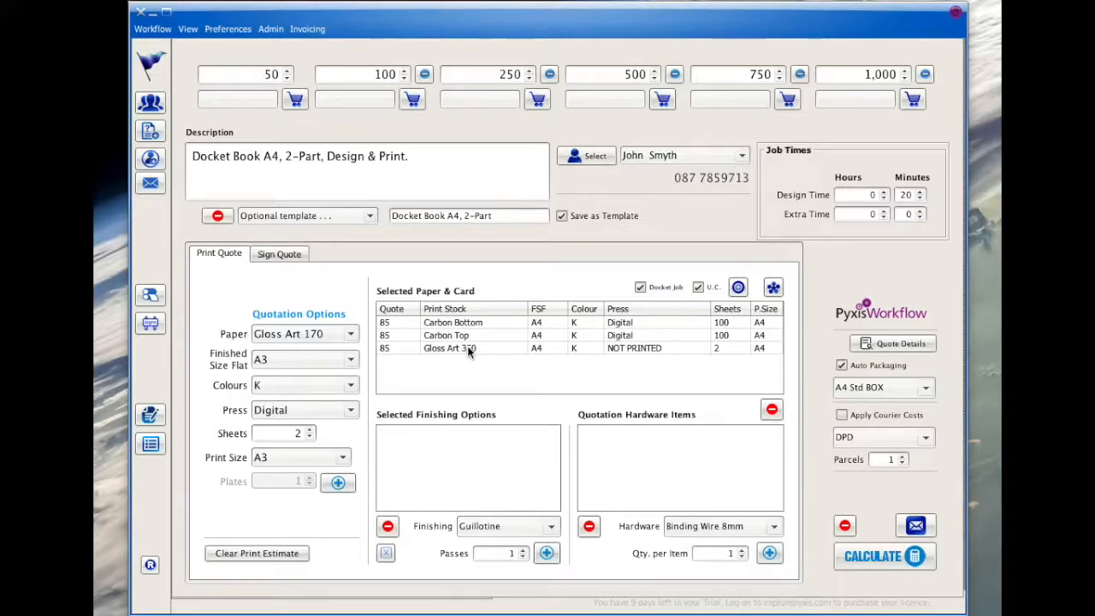
Add Perforate finishing with 1 pass to the Carbon Bottom paper
{"action": "left_click", "coordinate": [519, 528]}
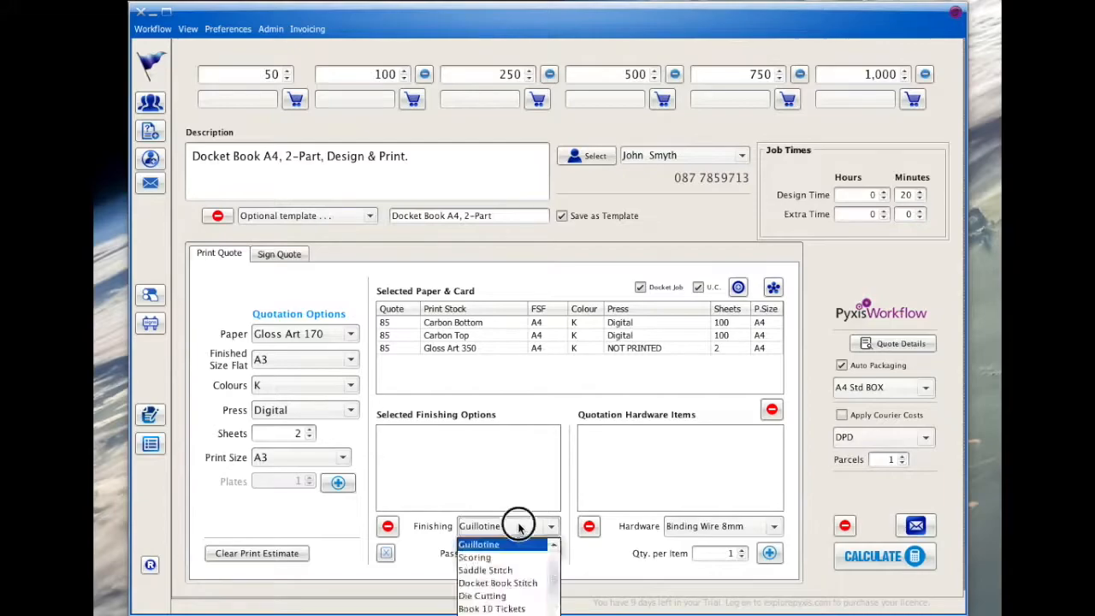
{"action": "scroll", "coordinate": [491, 594], "scroll_direction": "down", "scroll_amount": 1}
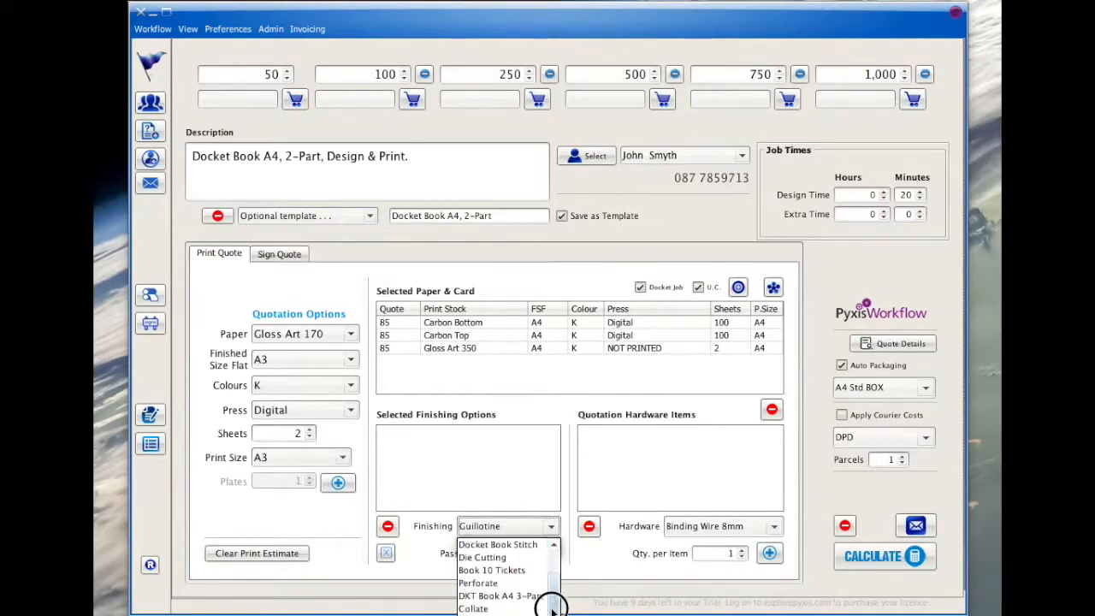
{"action": "left_click", "coordinate": [486, 585]}
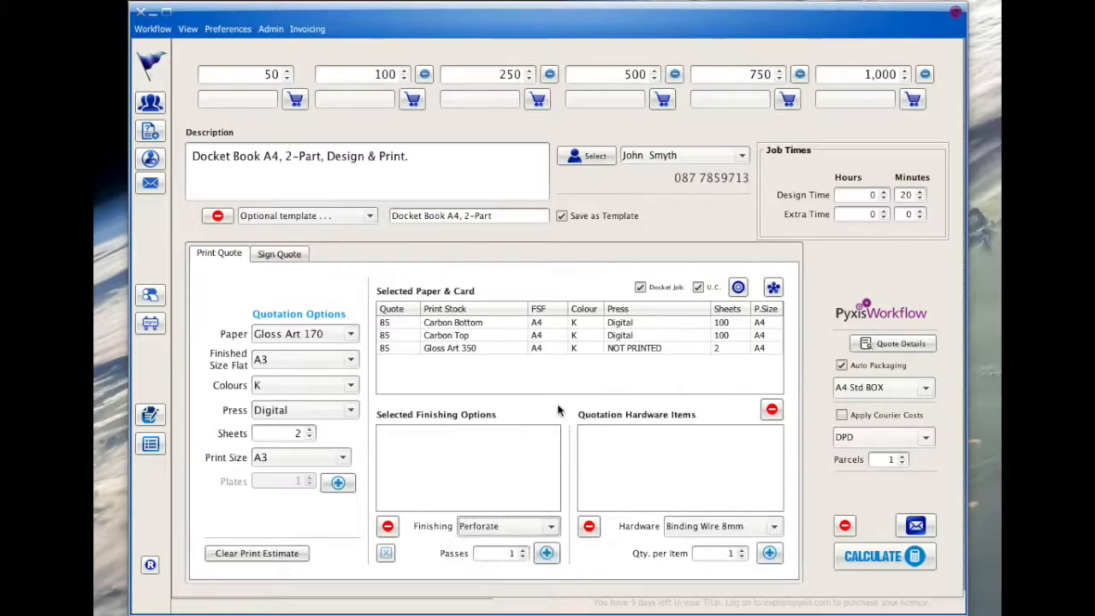
{"action": "left_click", "coordinate": [484, 322]}
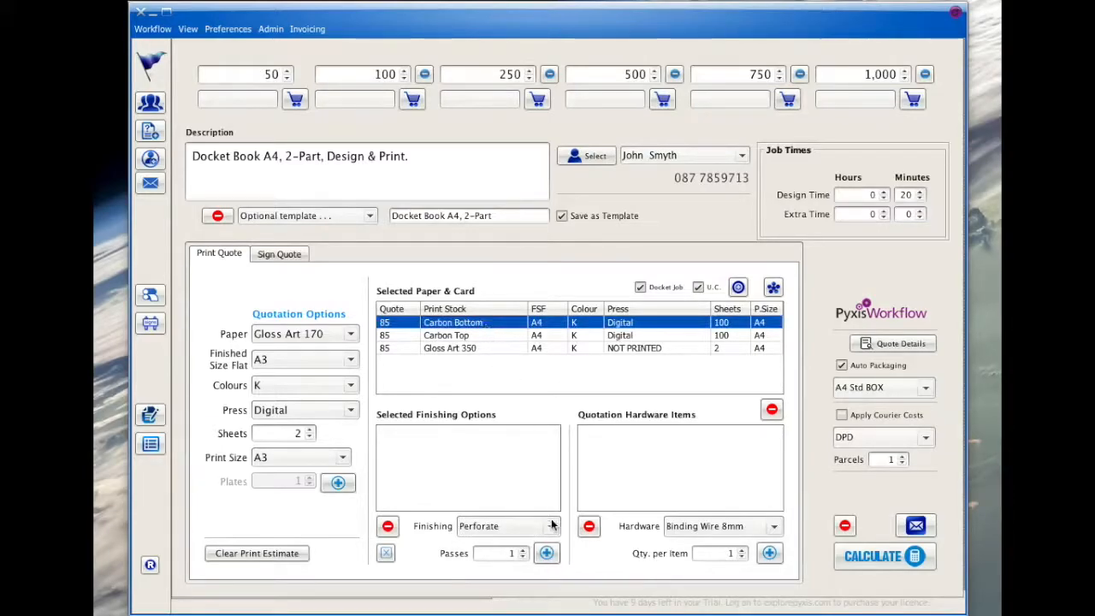
{"action": "left_click", "coordinate": [547, 553]}
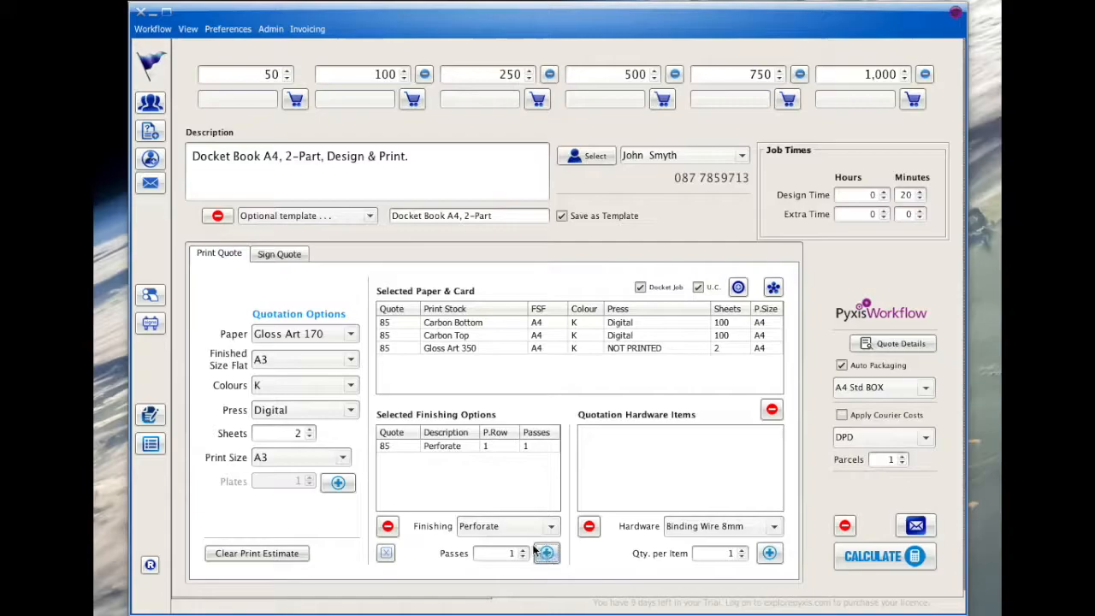
Add Collate finishing with 1 pass for all the selected papers
{"action": "left_click", "coordinate": [512, 525]}
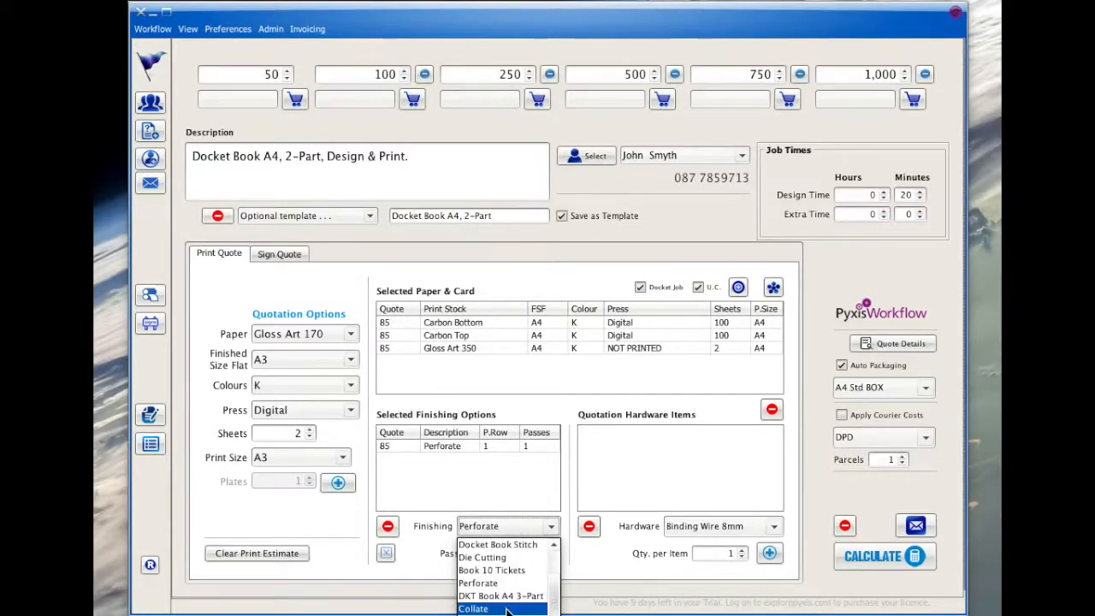
{"action": "left_click", "coordinate": [479, 608]}
{"action": "left_click", "coordinate": [547, 552]}
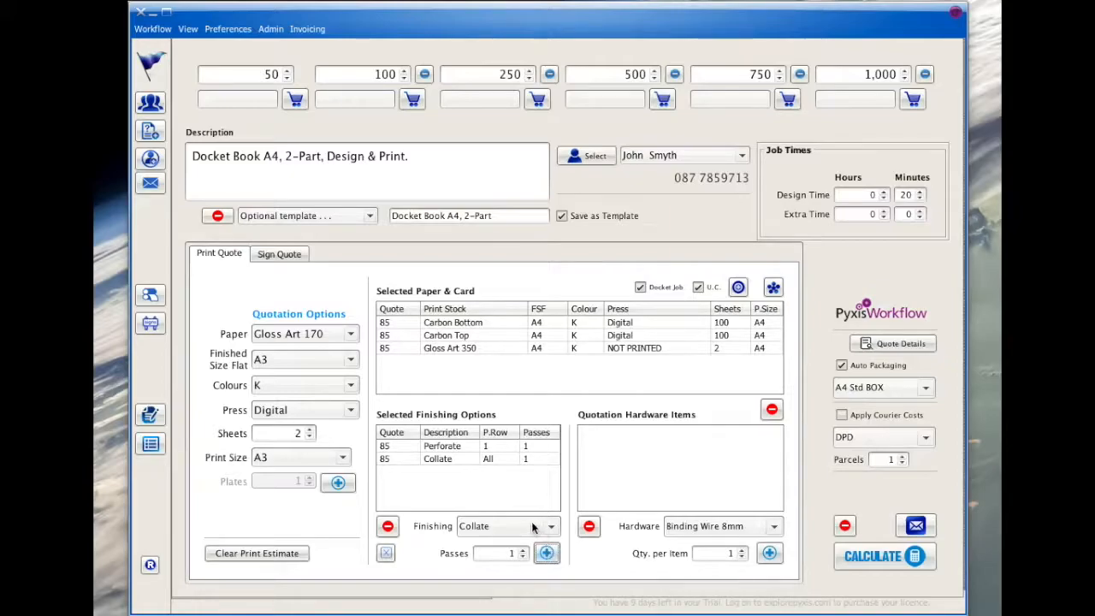
Add Docket Book A4 2-Part finishing with 1 pass for all the selected papers
{"action": "left_click", "coordinate": [527, 527]}
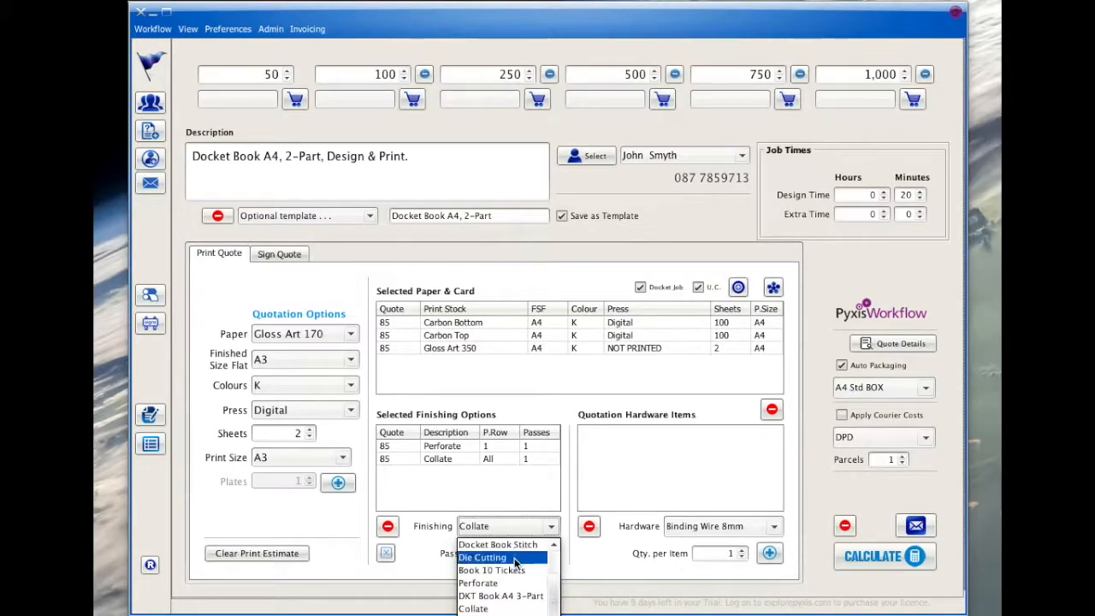
{"action": "left_click", "coordinate": [539, 16]}
{"action": "left_click_drag", "start_coordinate": [539, 15], "coordinate": [541, 0]}
{"action": "left_click", "coordinate": [512, 526]}
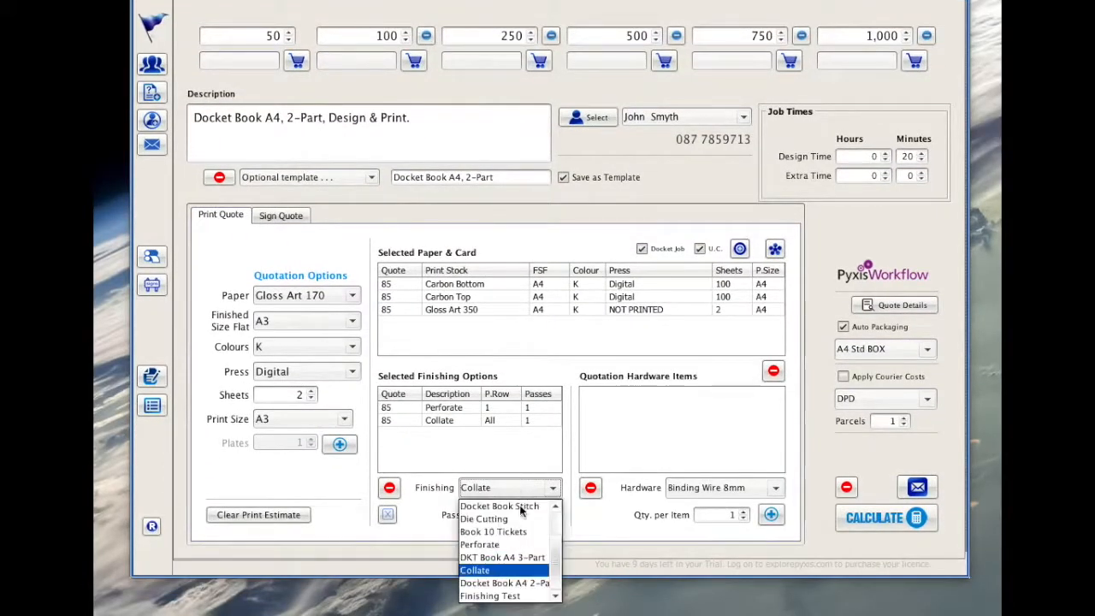
{"action": "left_click", "coordinate": [517, 583]}
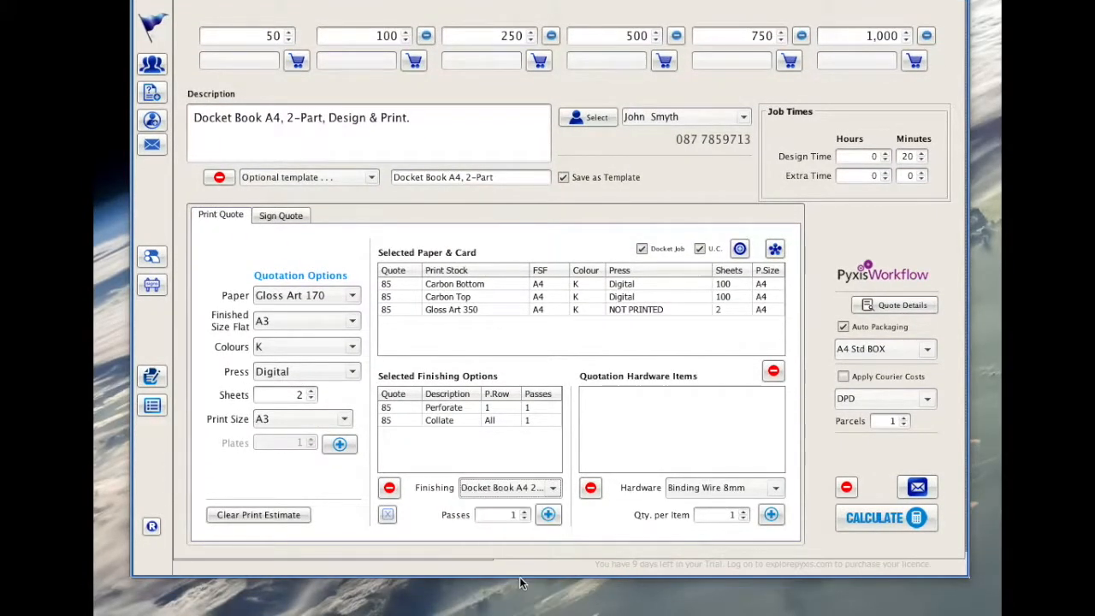
{"action": "left_click", "coordinate": [548, 515]}
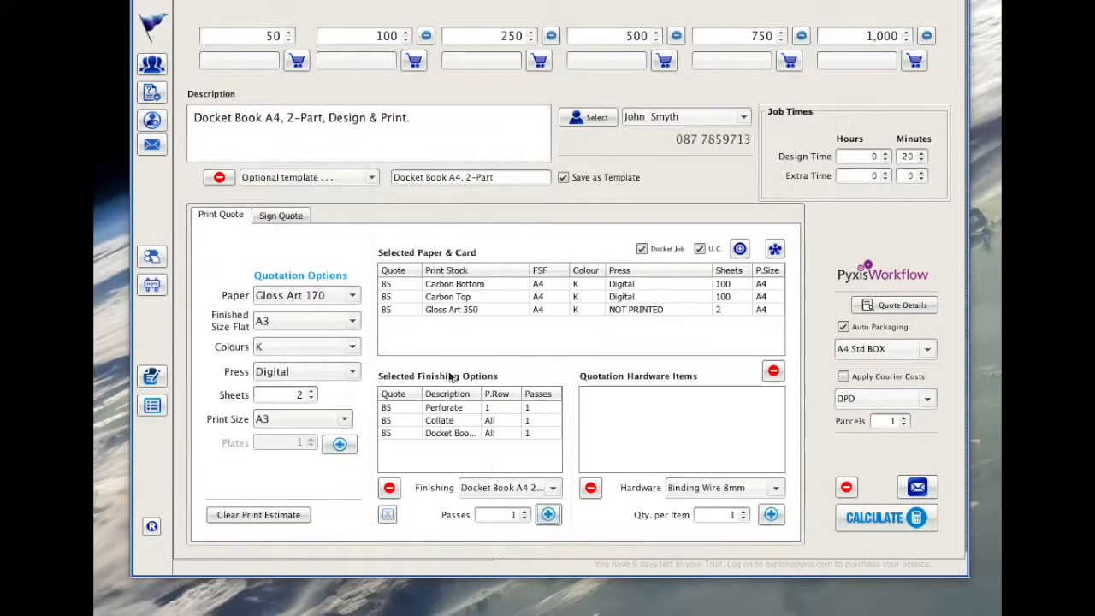
Review the Docket Book A4 2-Part (1) details in the paper finishing preferences, and return to the estimate
{"action": "mouse_move", "coordinate": [455, 0]}
{"action": "left_mouse_down"}
{"action": "mouse_move", "coordinate": [447, 10]}
{"action": "mouse_move", "coordinate": [456, 16]}
{"action": "left_mouse_up"}
{"action": "left_click", "coordinate": [231, 30]}
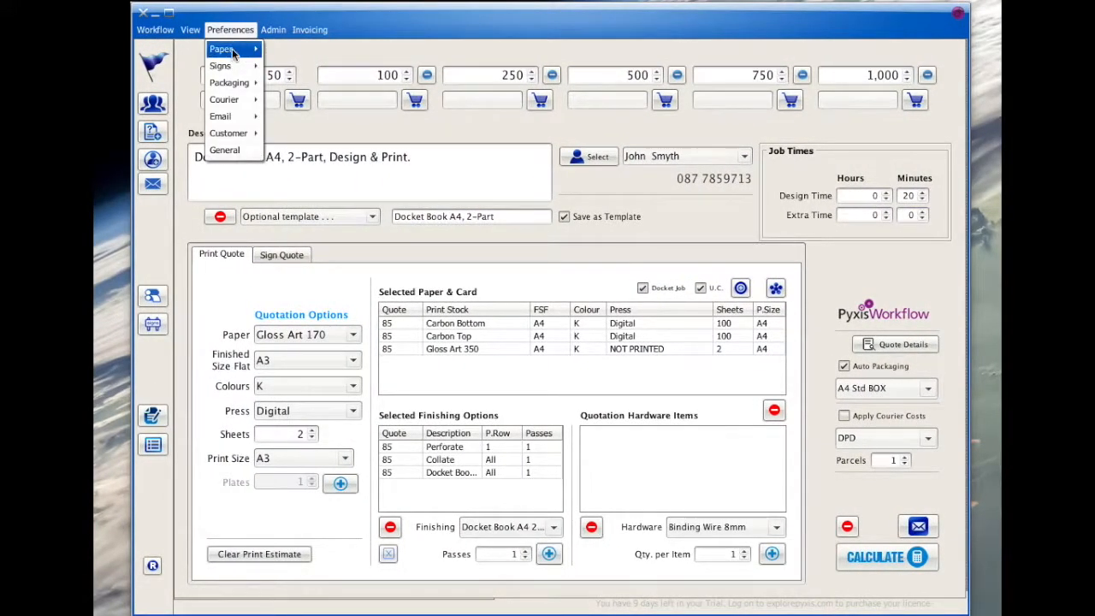
{"action": "mouse_move", "coordinate": [232, 49]}
{"action": "left_click", "coordinate": [286, 85]}
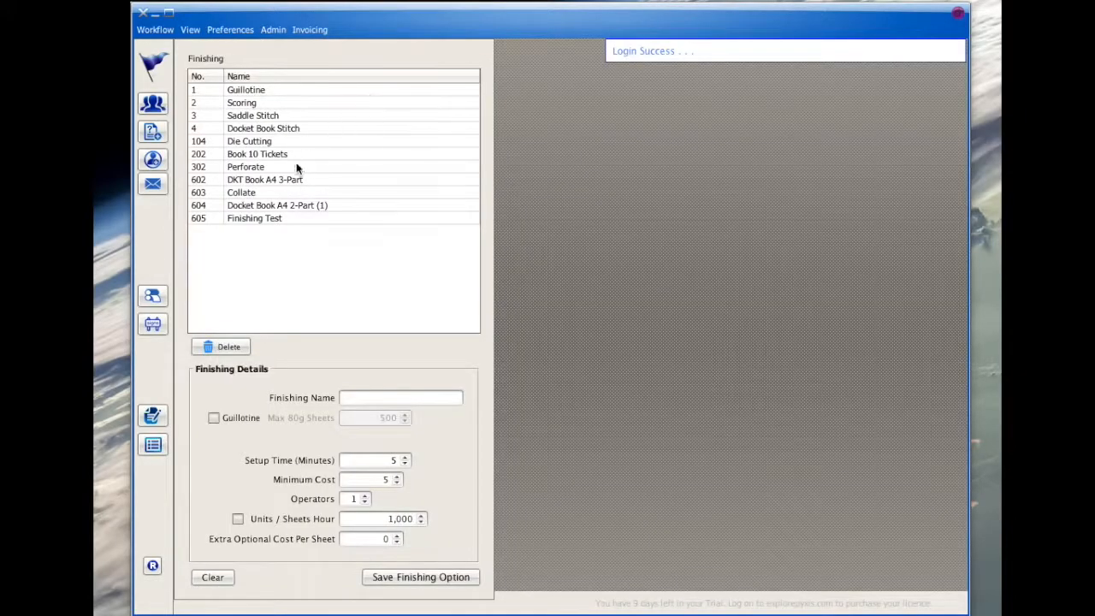
{"action": "left_click", "coordinate": [277, 204]}
{"action": "right_click", "coordinate": [277, 204]}
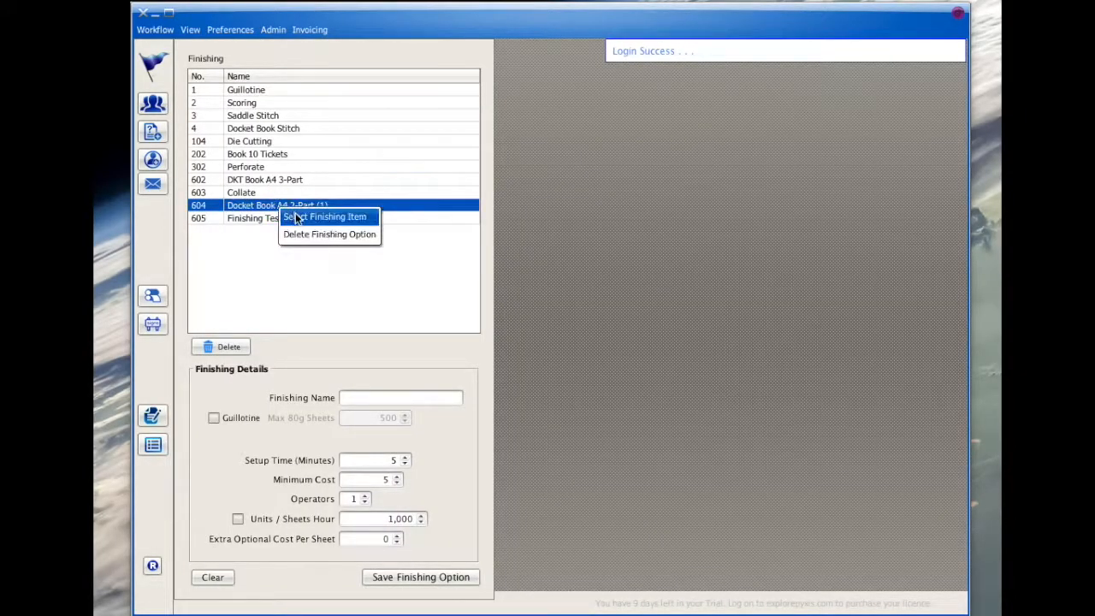
{"action": "left_click", "coordinate": [296, 213]}
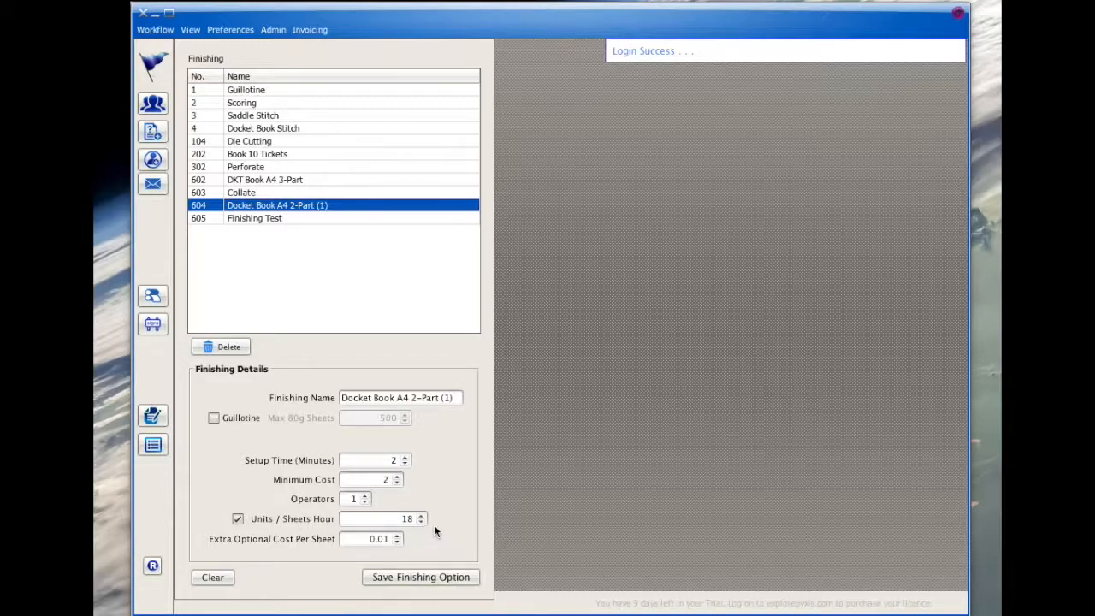
{"action": "left_click", "coordinate": [154, 133]}
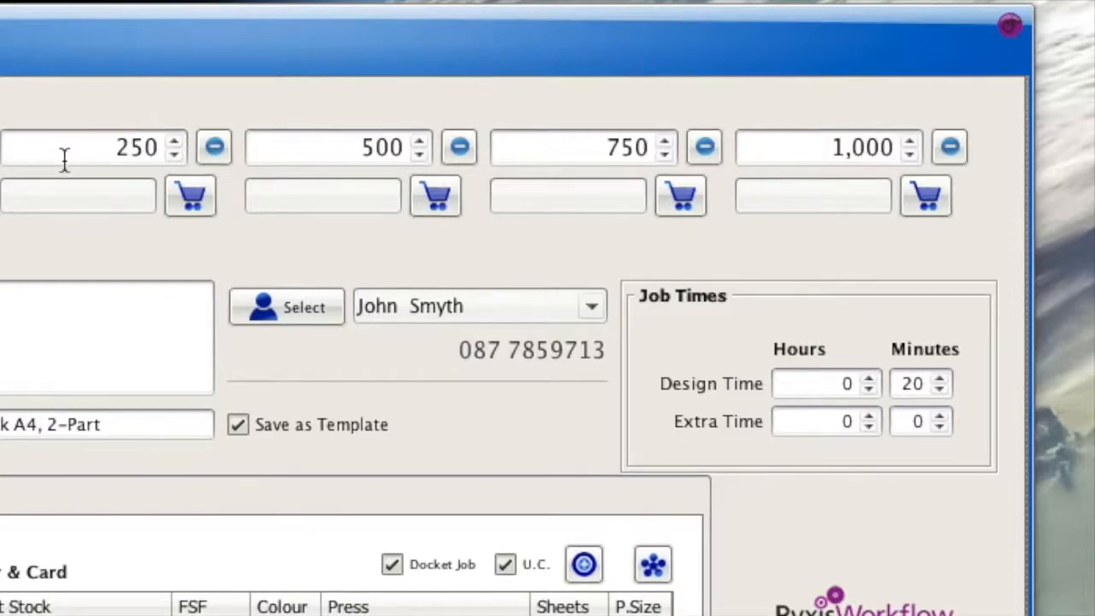
Set the quotation quantities to 5 and 10, zero the remaining quantities, and calculate the prices
{"action": "left_click", "coordinate": [215, 148]}
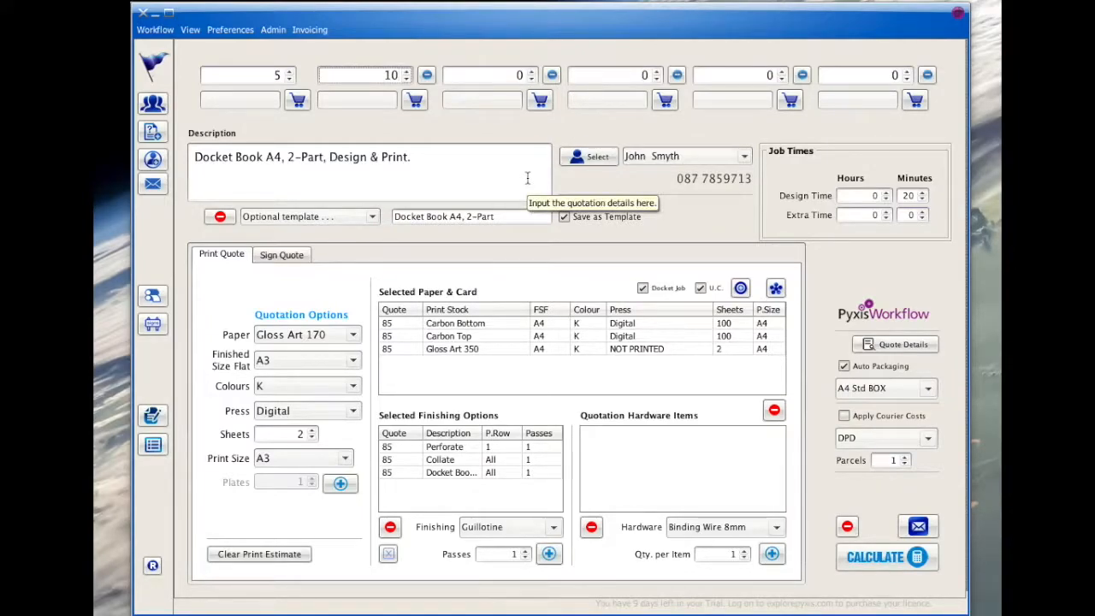
{"action": "left_click", "coordinate": [862, 557]}
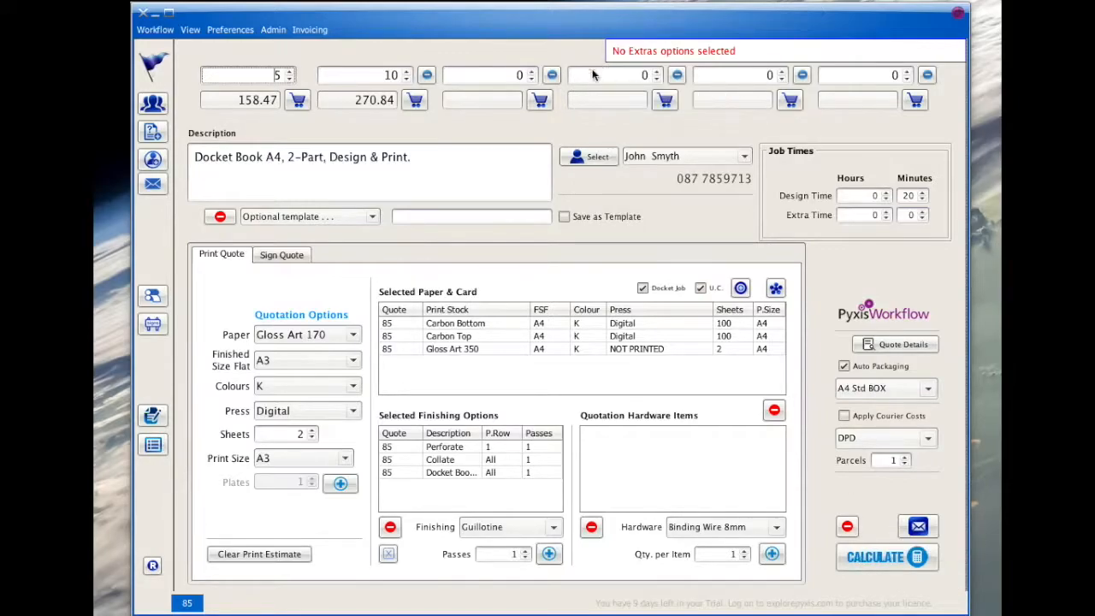
Check the customer's list of estimates, and examine the cost breakdown of the docket book quotation
{"action": "left_click", "coordinate": [593, 160]}
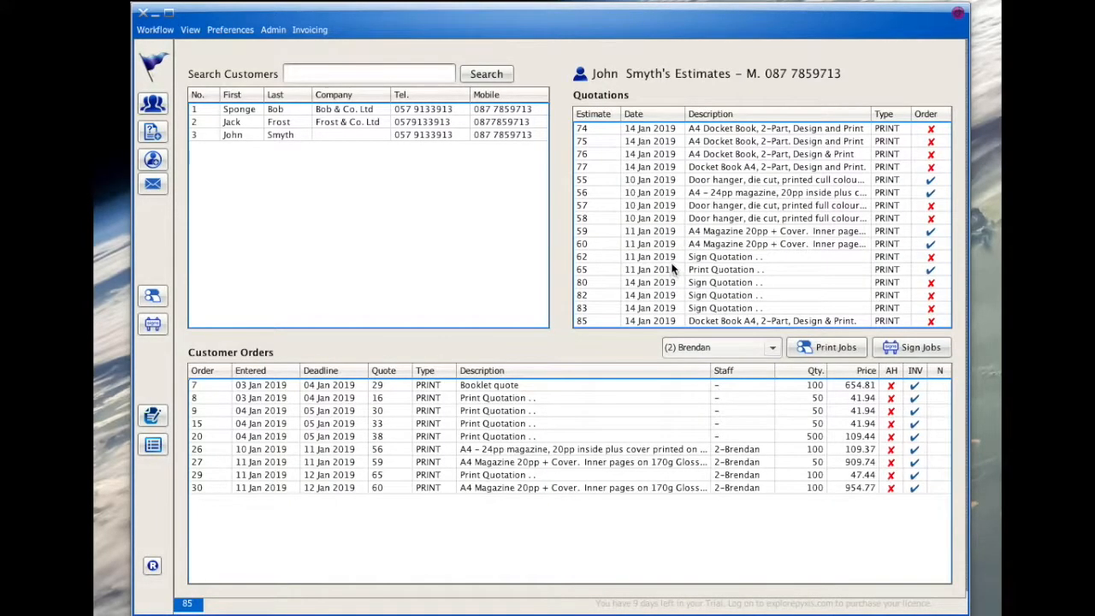
{"action": "left_click", "coordinate": [151, 130]}
{"action": "left_click", "coordinate": [894, 344]}
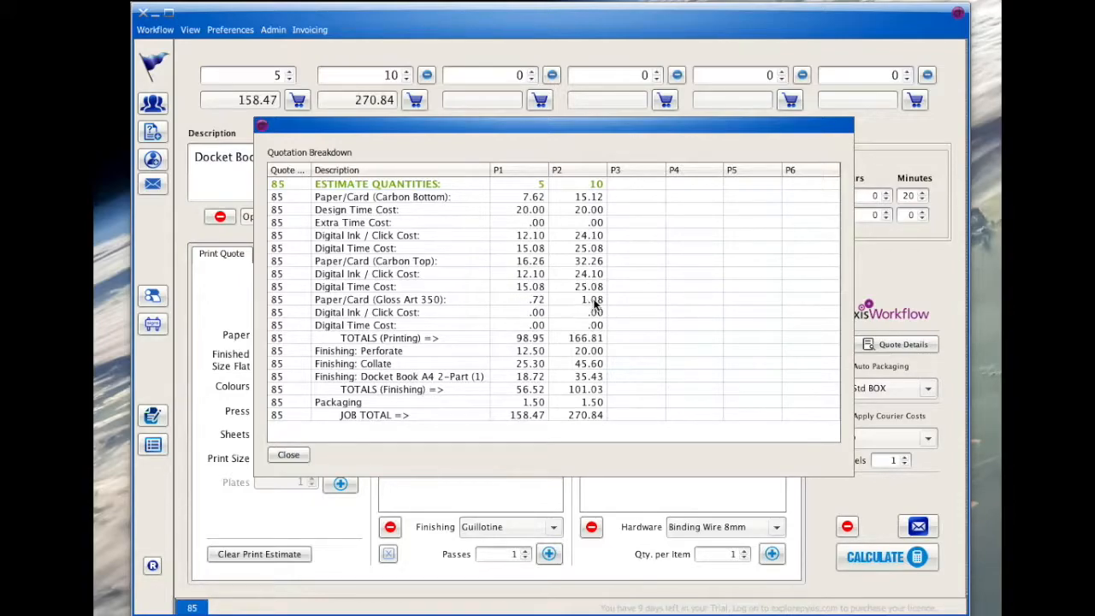
{"action": "left_click", "coordinate": [289, 454]}
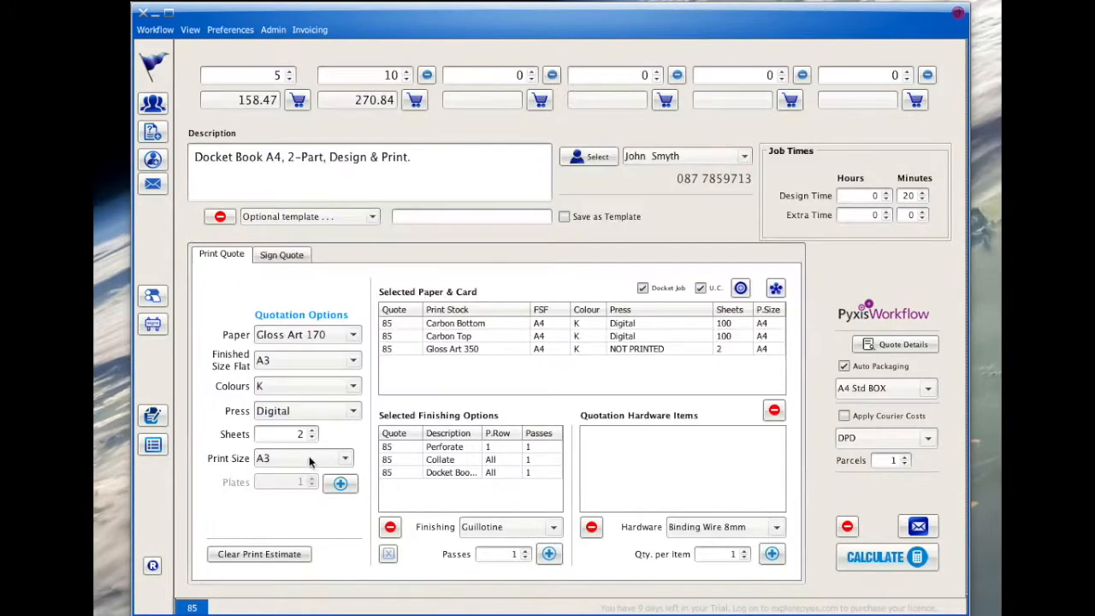
Prepare the docket book quotation for email, review its preview, and select its entry among the outgoing emails
{"action": "left_click", "coordinate": [918, 524]}
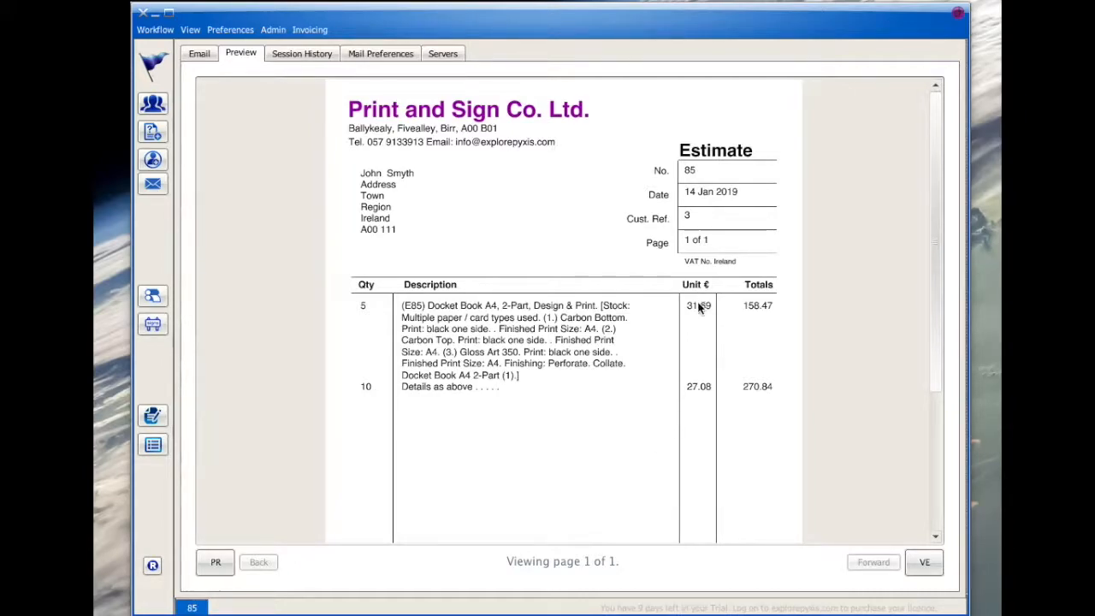
{"action": "left_click", "coordinate": [199, 53]}
{"action": "left_click", "coordinate": [552, 167]}
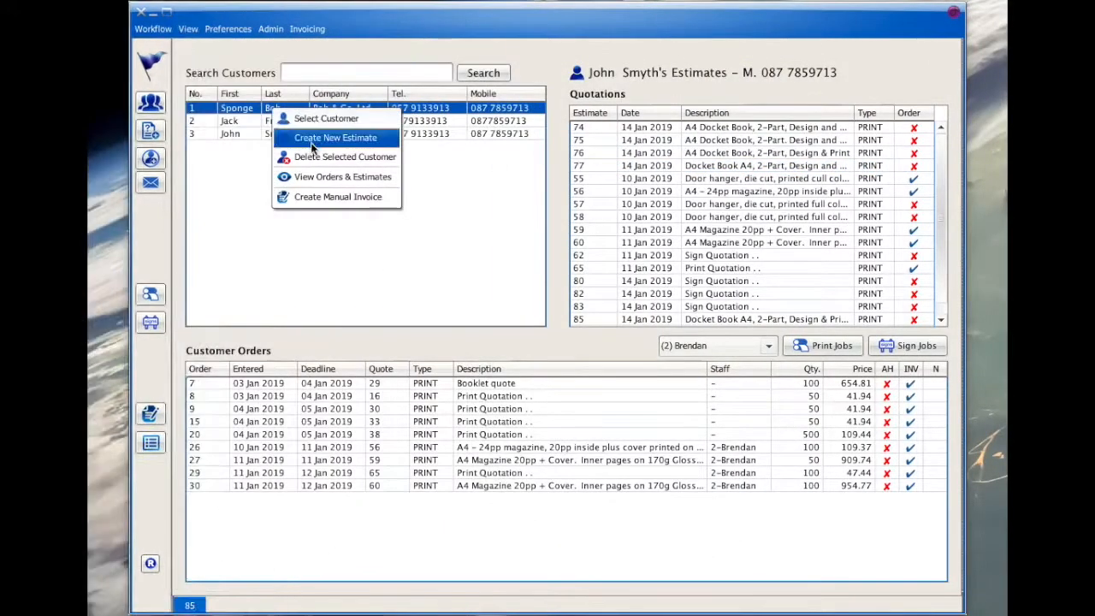
Create a new estimate for customer no. 1, clearing the queued quotations, and load the Docket Book A4, 2-Part template
{"action": "left_click", "coordinate": [335, 137]}
{"action": "left_click", "coordinate": [519, 355]}
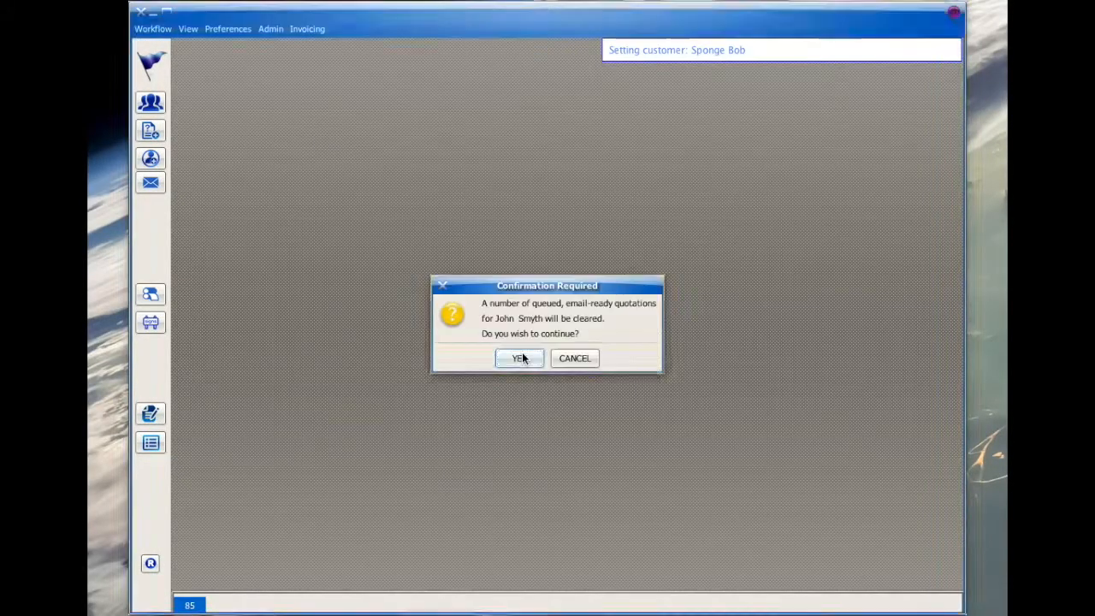
{"action": "left_click", "coordinate": [520, 359]}
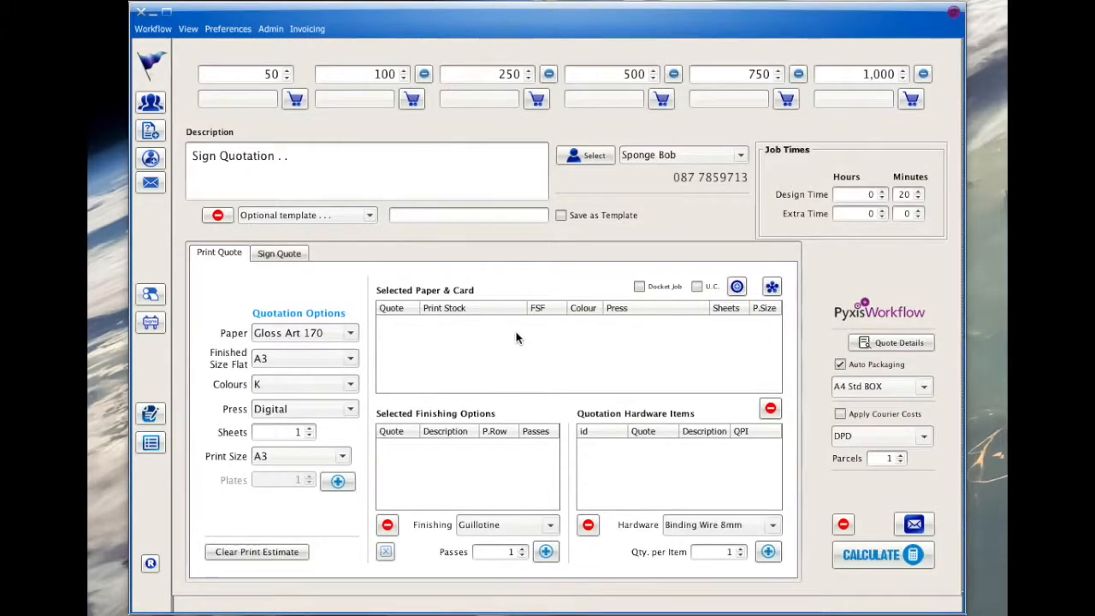
{"action": "left_click", "coordinate": [342, 213]}
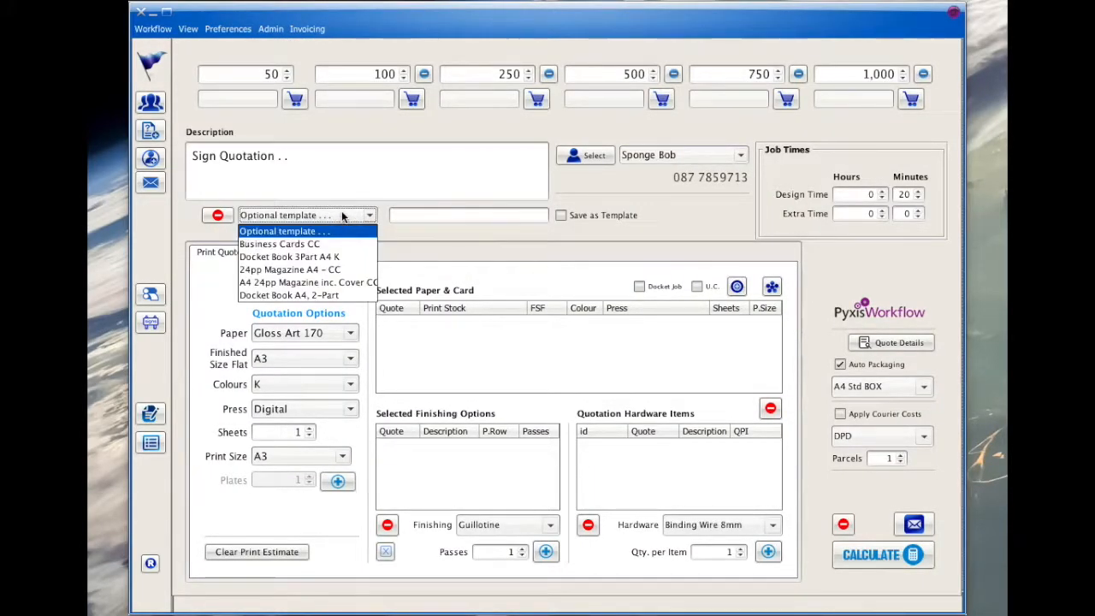
{"action": "left_click", "coordinate": [318, 295]}
Set the new estimate's quantities to 2 and 4, and calculate the prices
{"action": "left_click", "coordinate": [270, 75]}
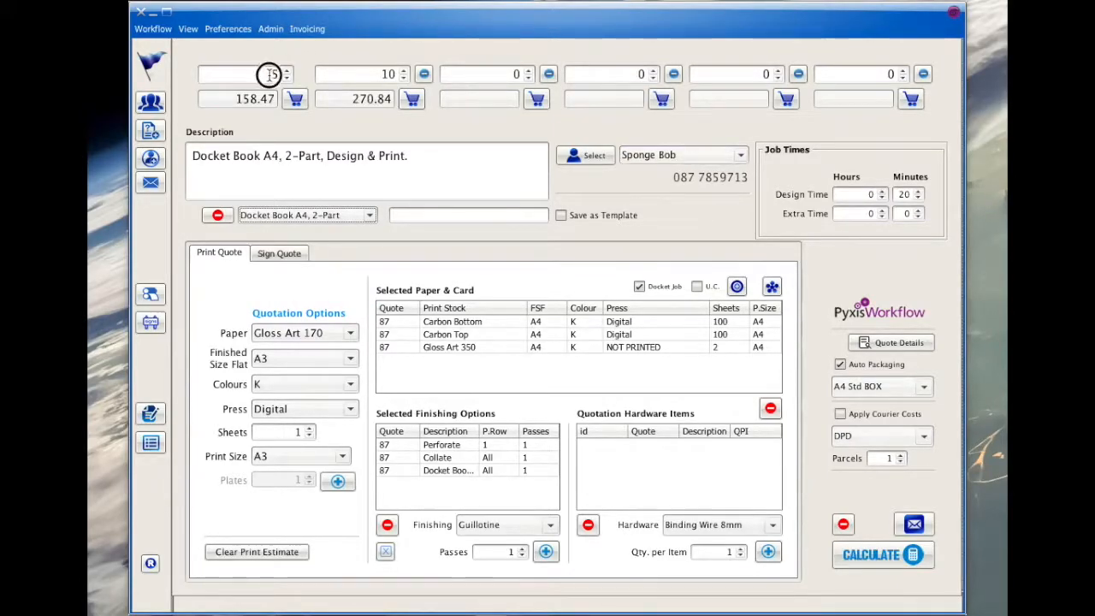
{"action": "type", "text": "2"}
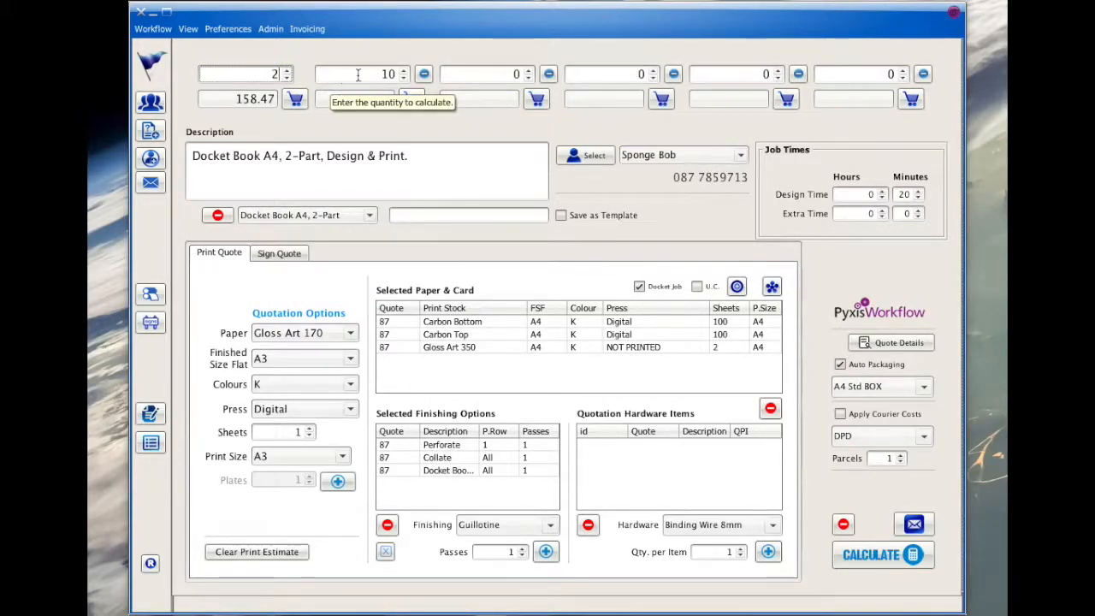
{"action": "key", "text": "Tab"}
{"action": "type", "text": "4"}
{"action": "left_click", "coordinate": [881, 555]}
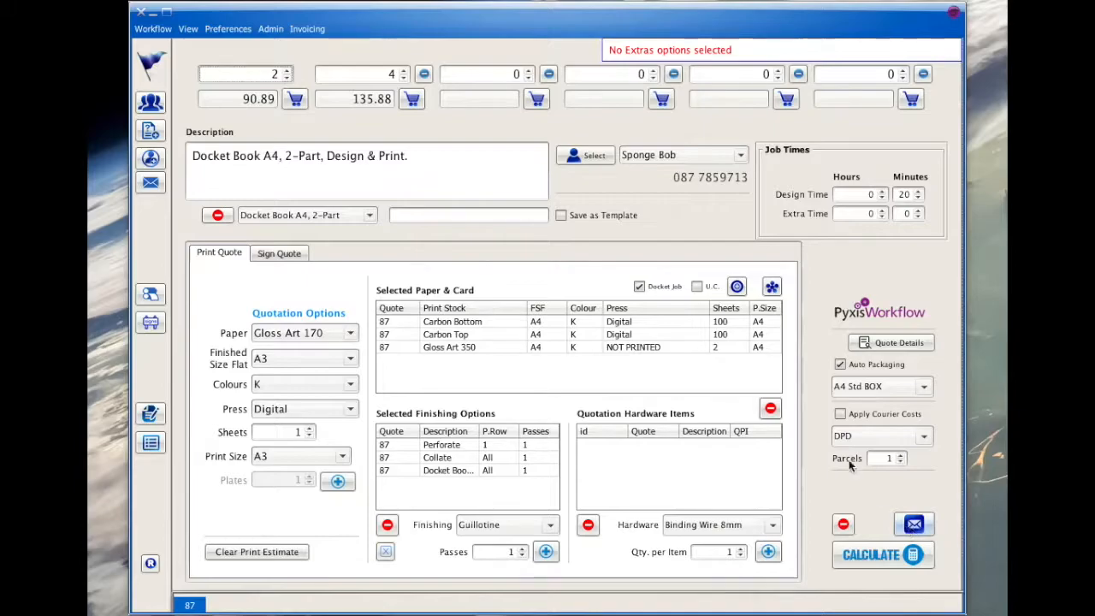
Enable U.C. for the new estimate, prepare it for email, and select its entry among the outgoing emails
{"action": "left_click", "coordinate": [697, 287]}
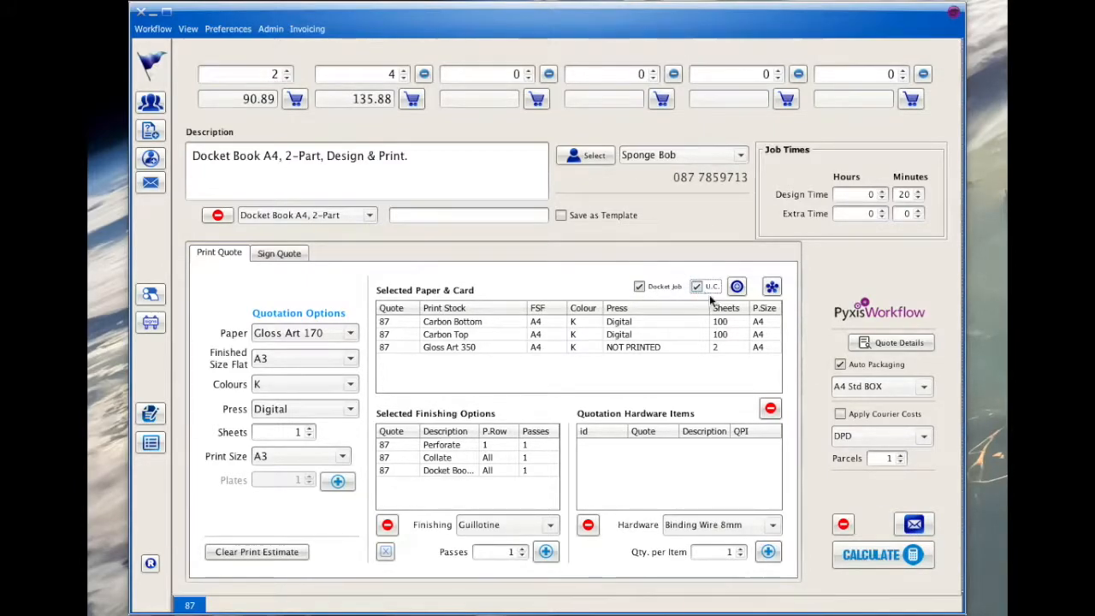
{"action": "left_click", "coordinate": [913, 525]}
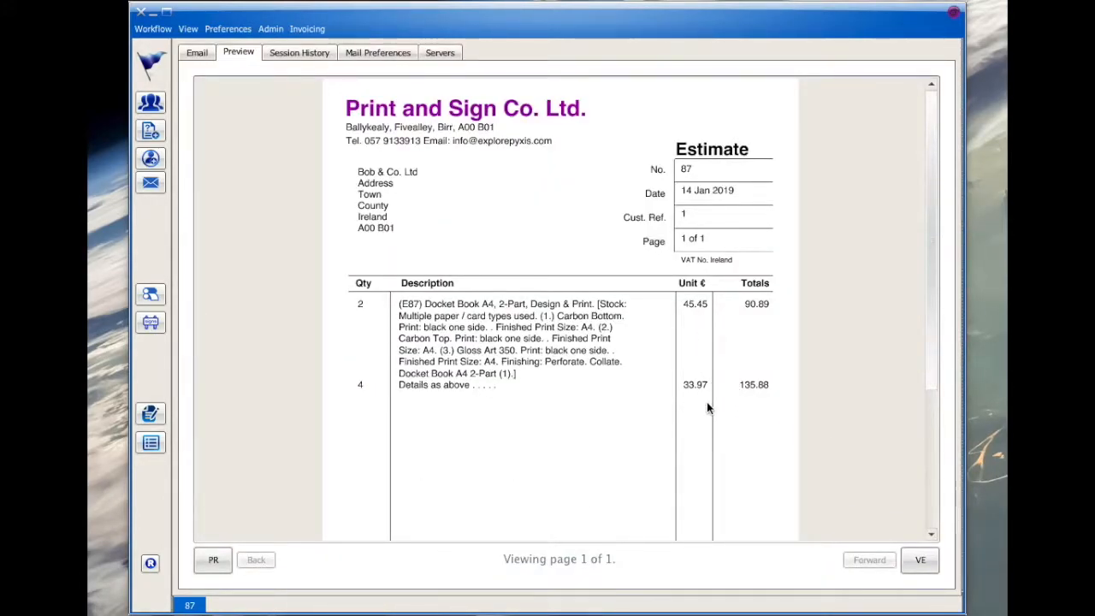
{"action": "left_click", "coordinate": [200, 53]}
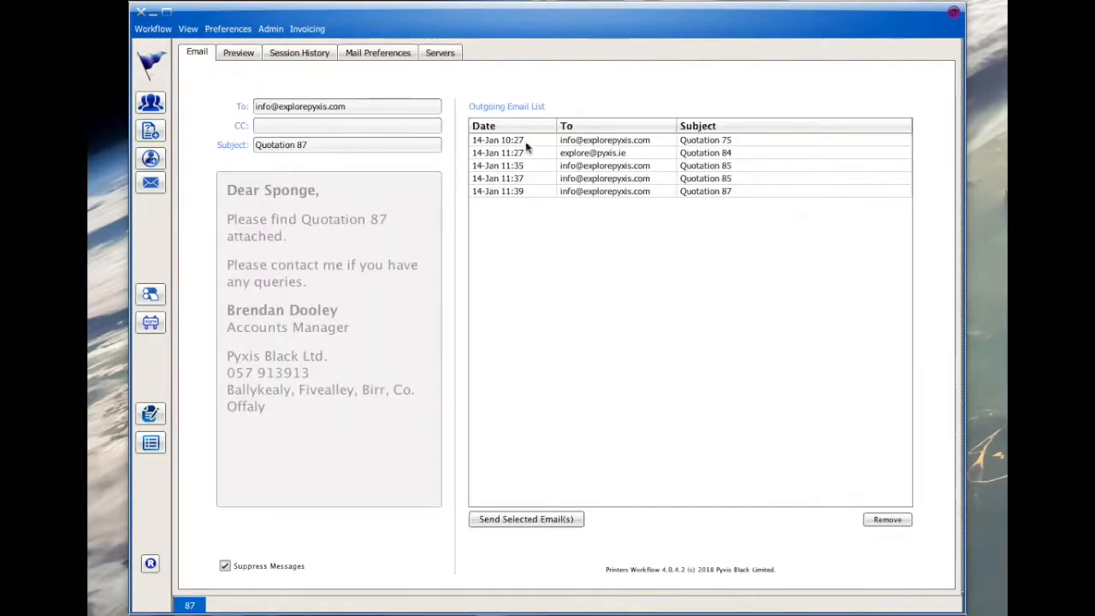
{"action": "left_click", "coordinate": [571, 190]}
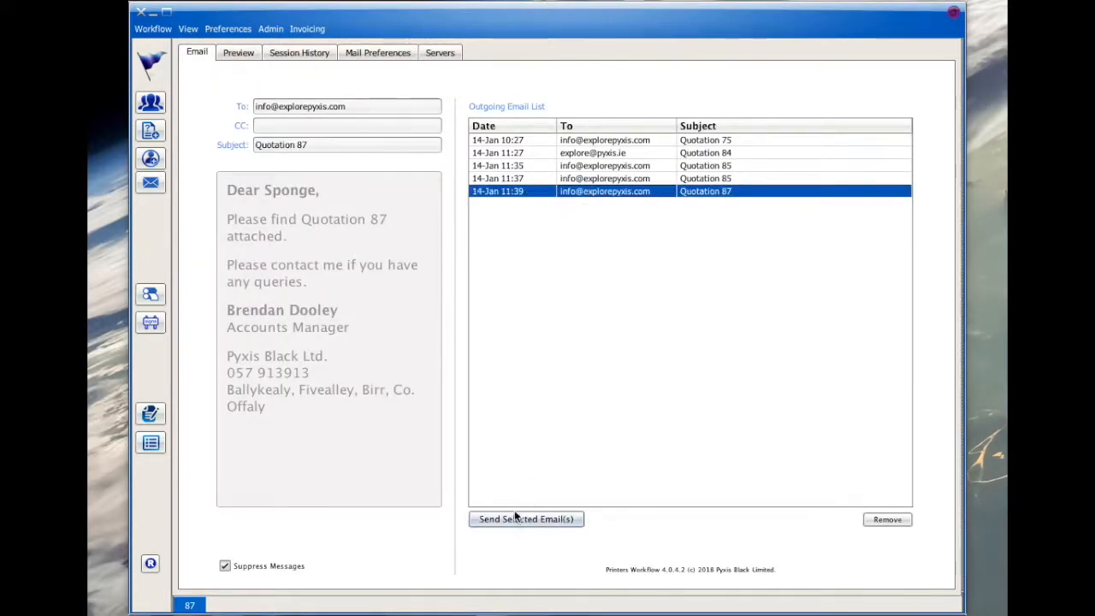